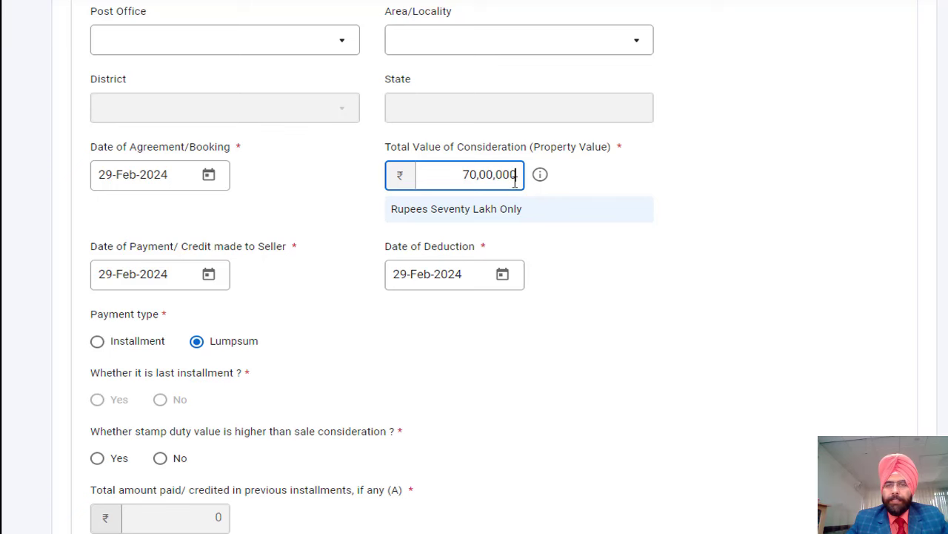
Step: Set the date of payment or credit made to the seller to 29-Feb-2024
click(600, 255)
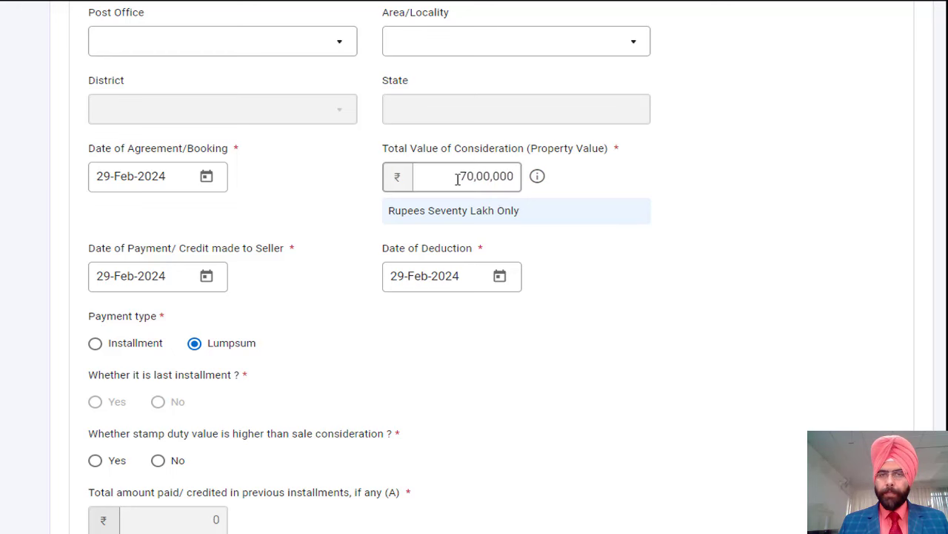
drag(458, 179, 509, 175)
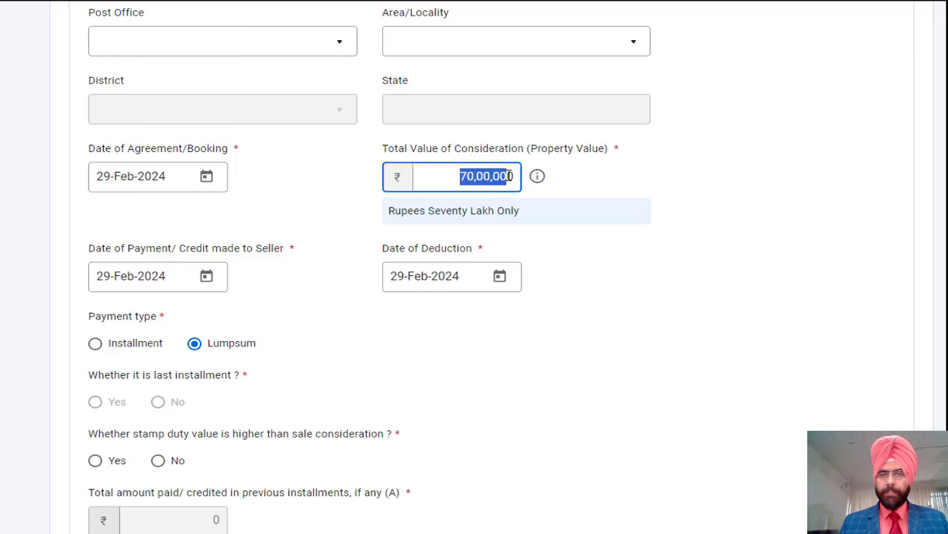
scroll(292, 177, down, 2)
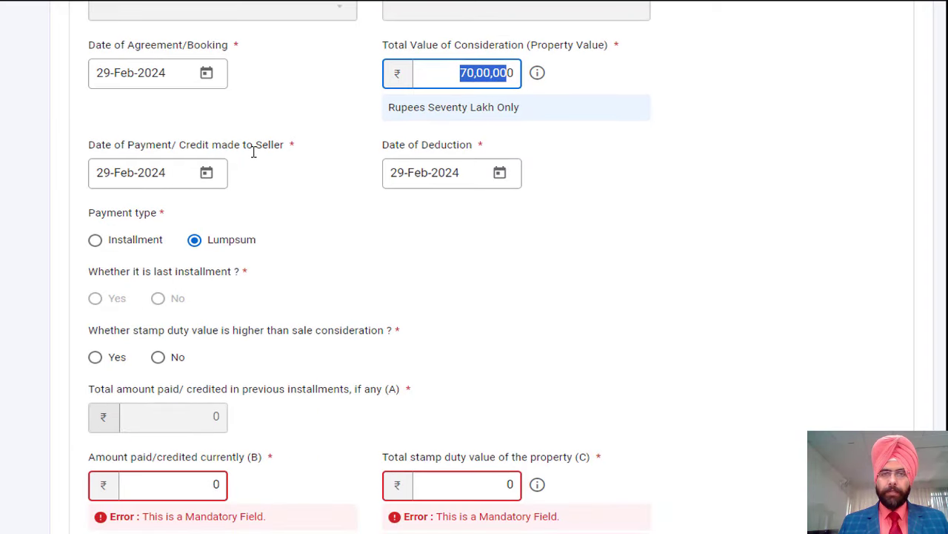
click(205, 174)
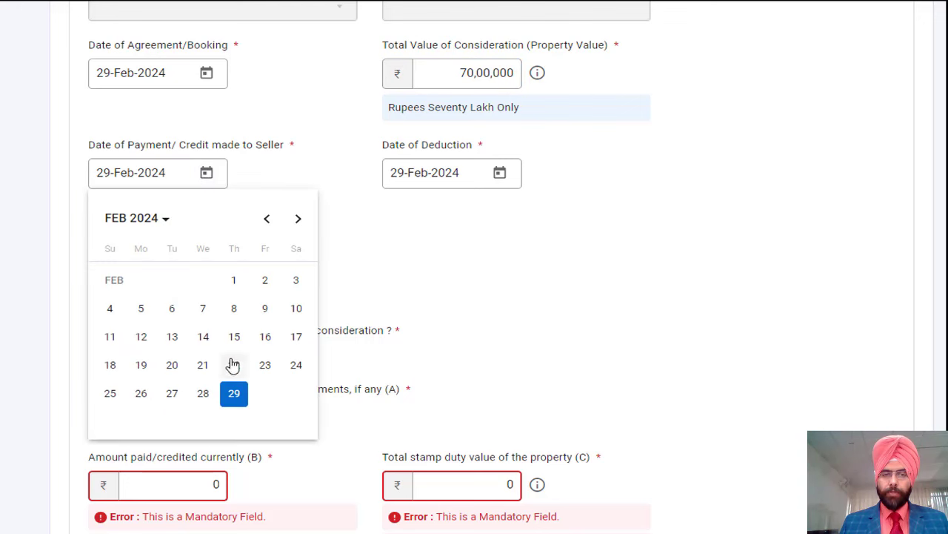
click(234, 397)
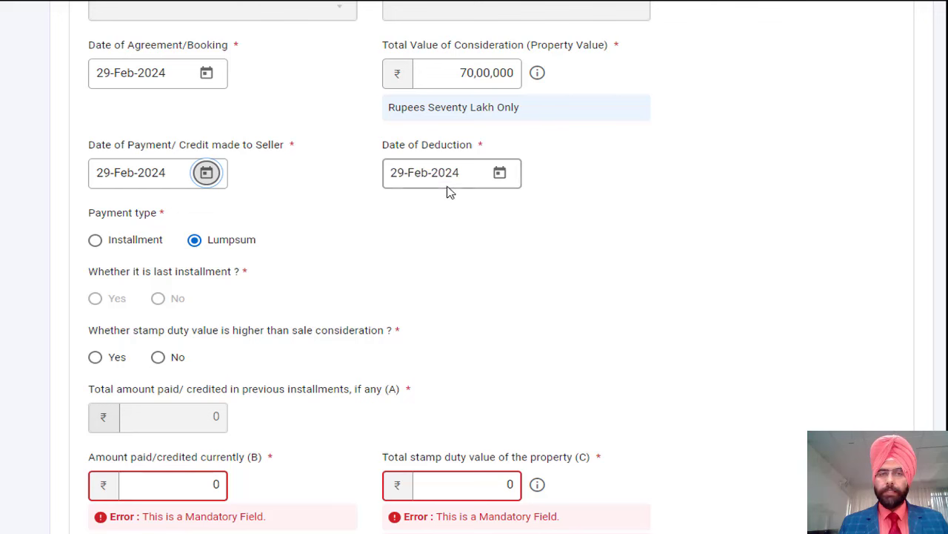
Step: Set the payment type to Installment and mark the payment as not the last installment
click(96, 249)
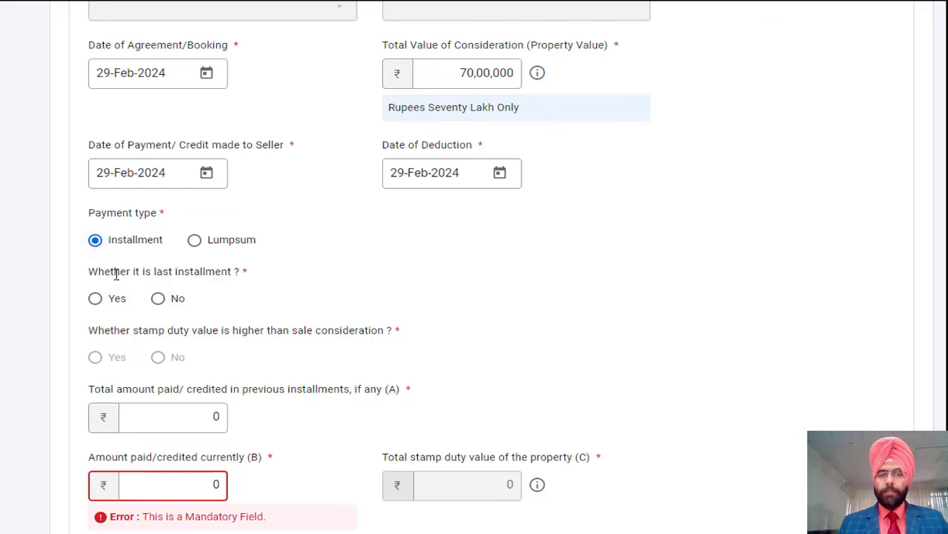
click(97, 299)
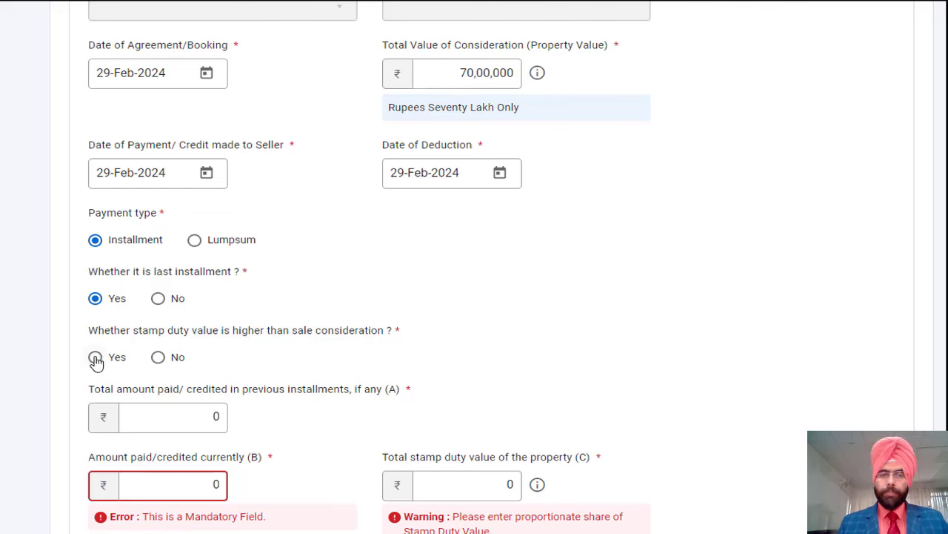
click(158, 357)
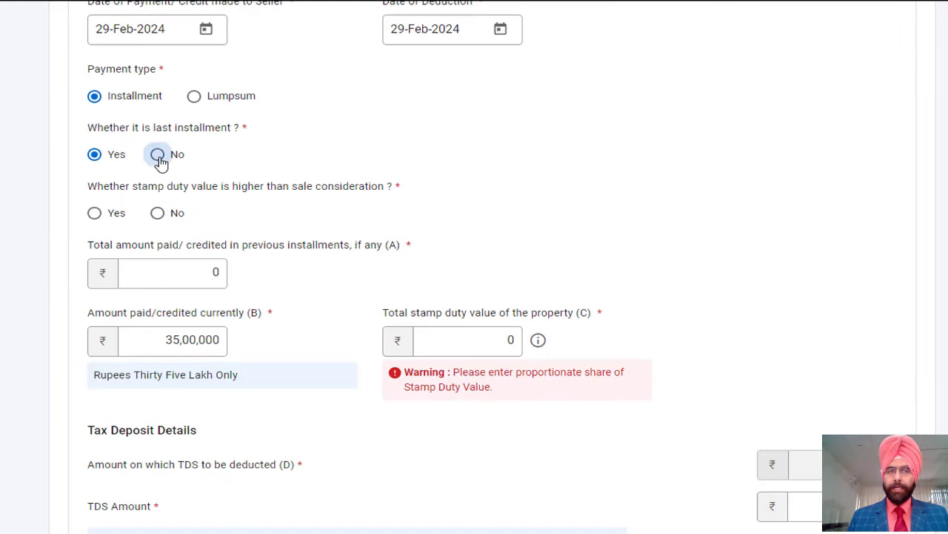
click(157, 154)
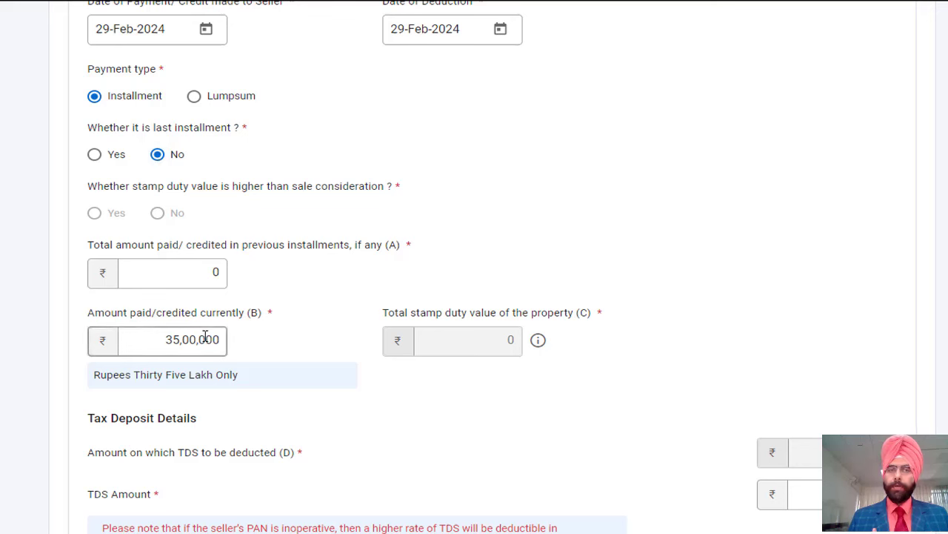
Step: Set the payment type to Lumpsum and answer Yes to whether the stamp duty value is higher than the sale consideration
click(193, 99)
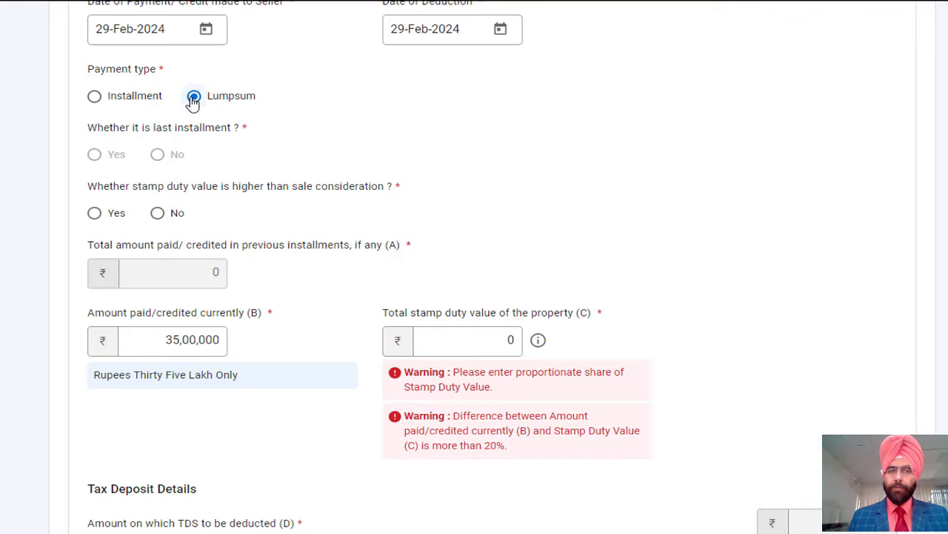
click(95, 215)
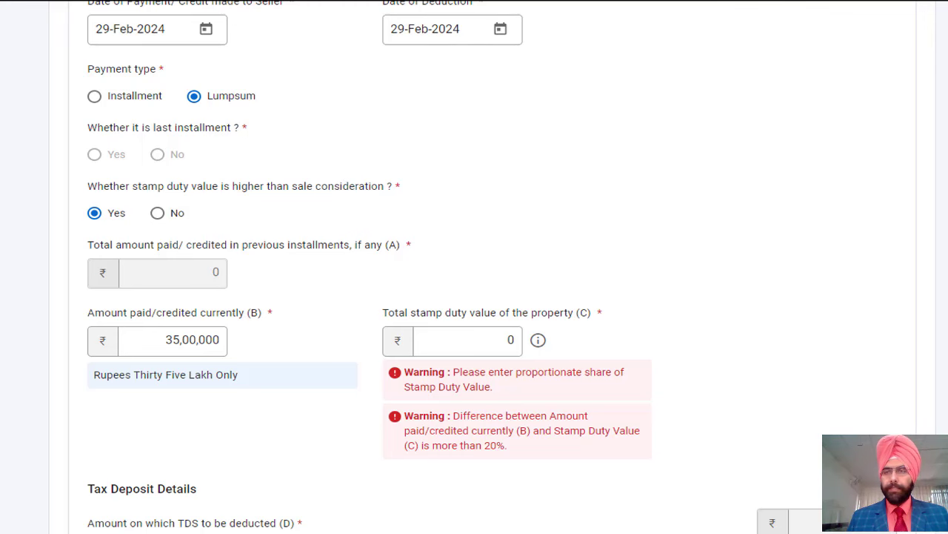
scroll(656, 282, up, 3)
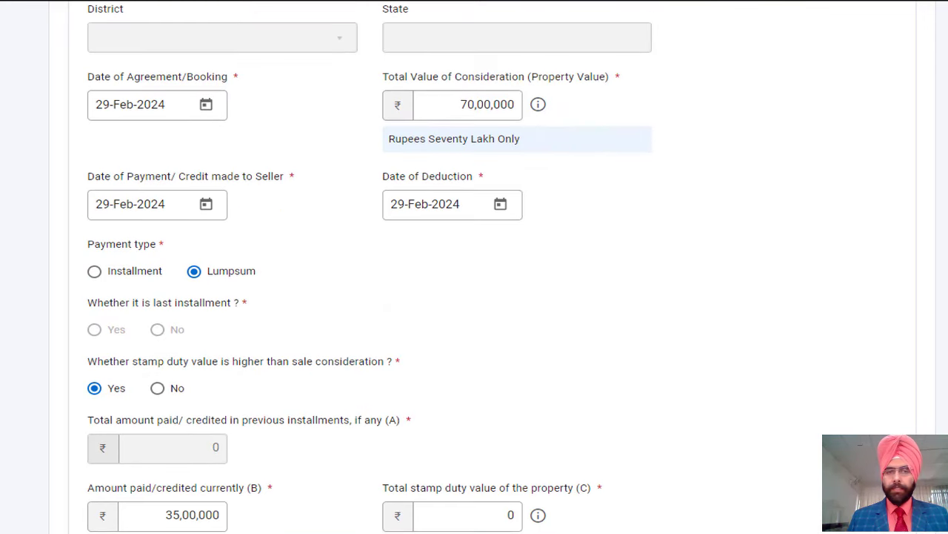
key(shift+Down)
key(shift+Down)
key(shift+Down)
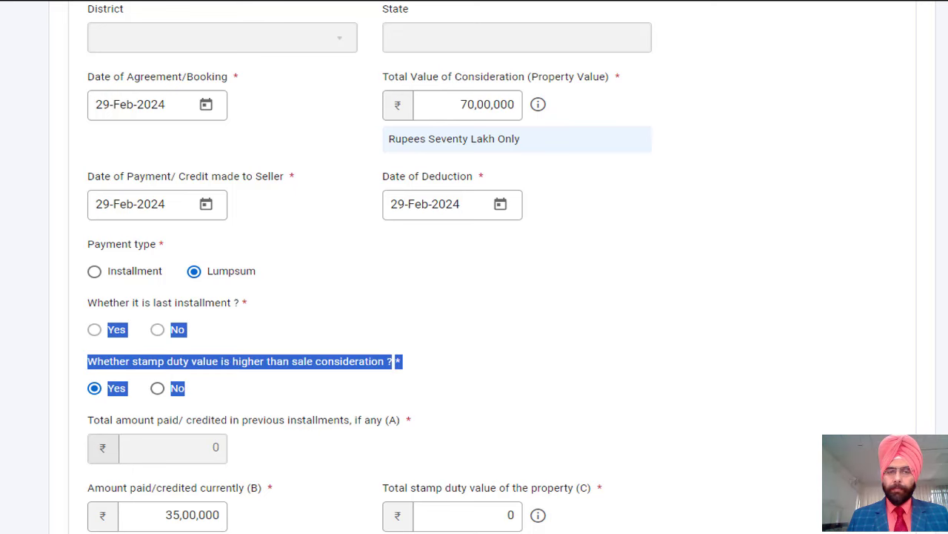
scroll(370, 269, down, 2)
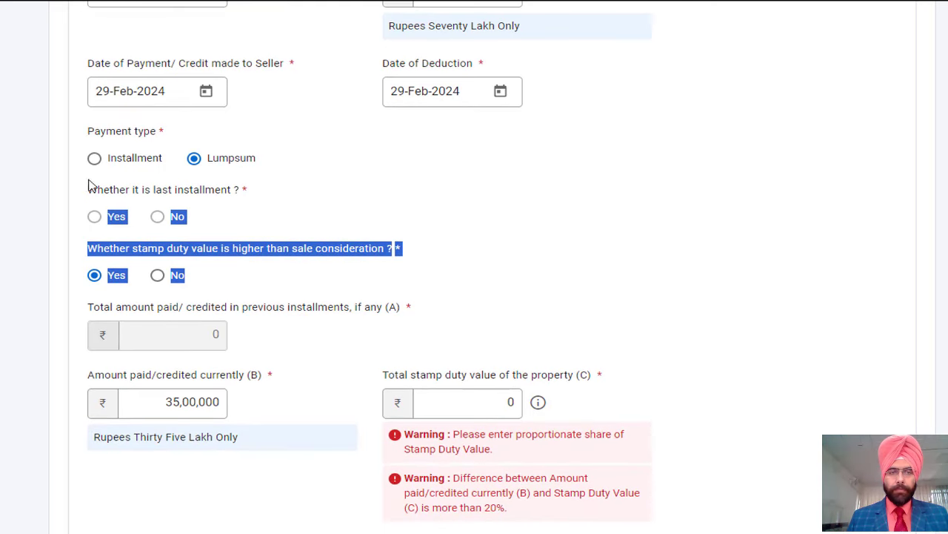
click(97, 219)
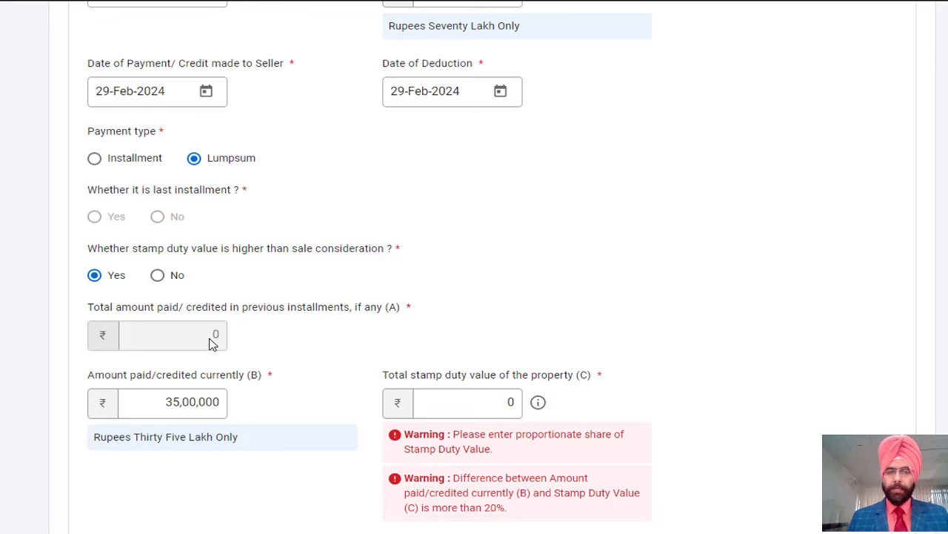
click(206, 400)
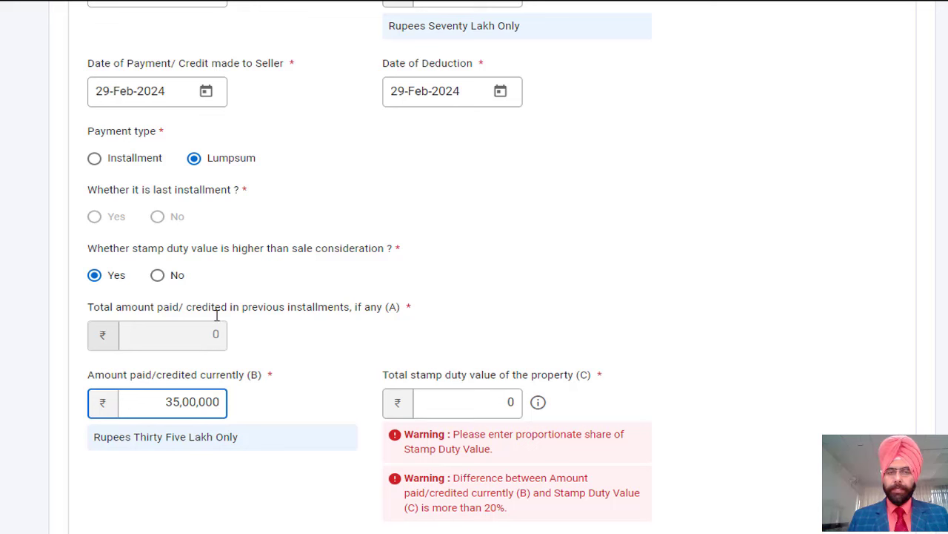
click(216, 339)
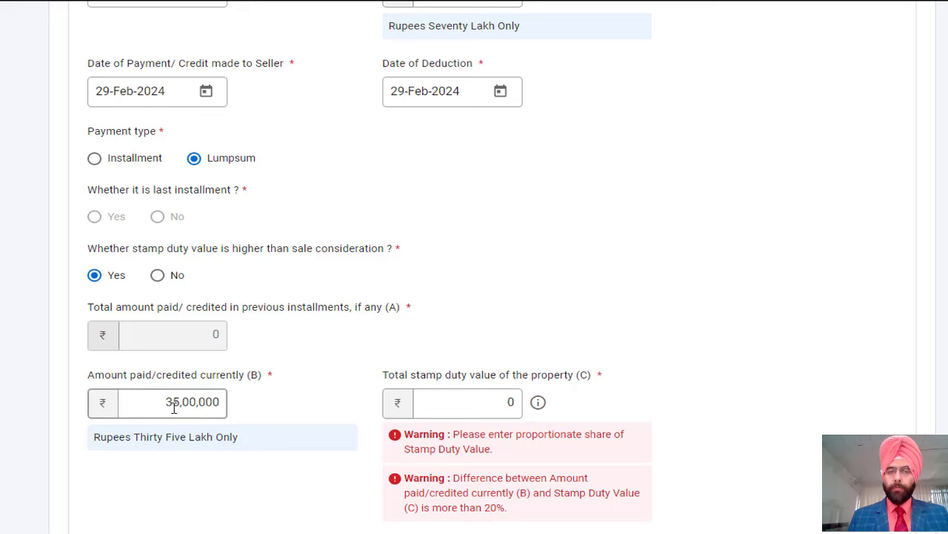
drag(168, 406, 221, 405)
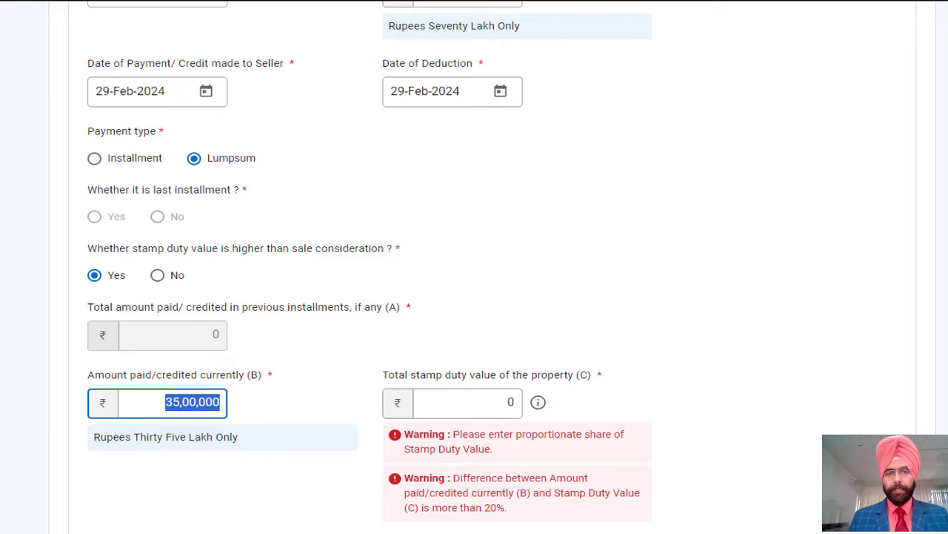
scroll(713, 267, down, 2)
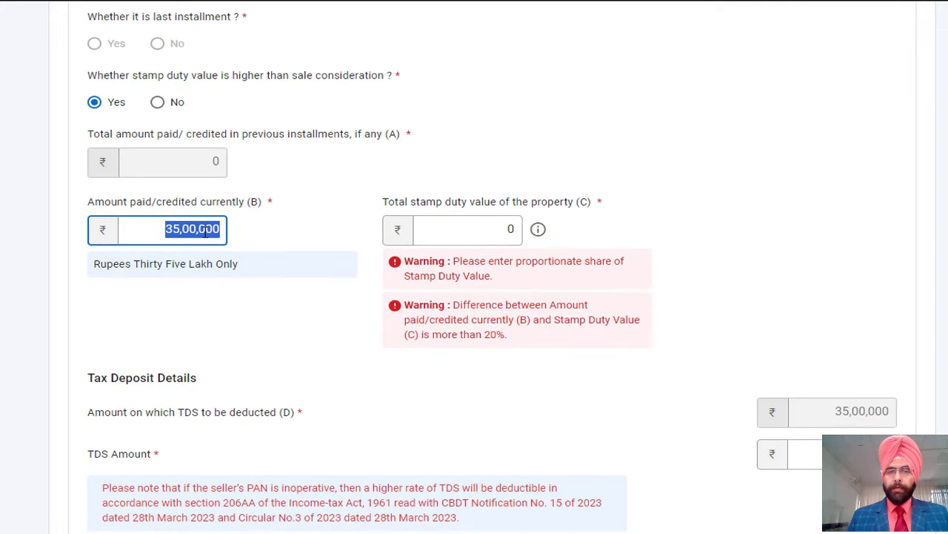
Step: Set the total stamp duty value of the property (C) to 34,00,000
click(467, 232)
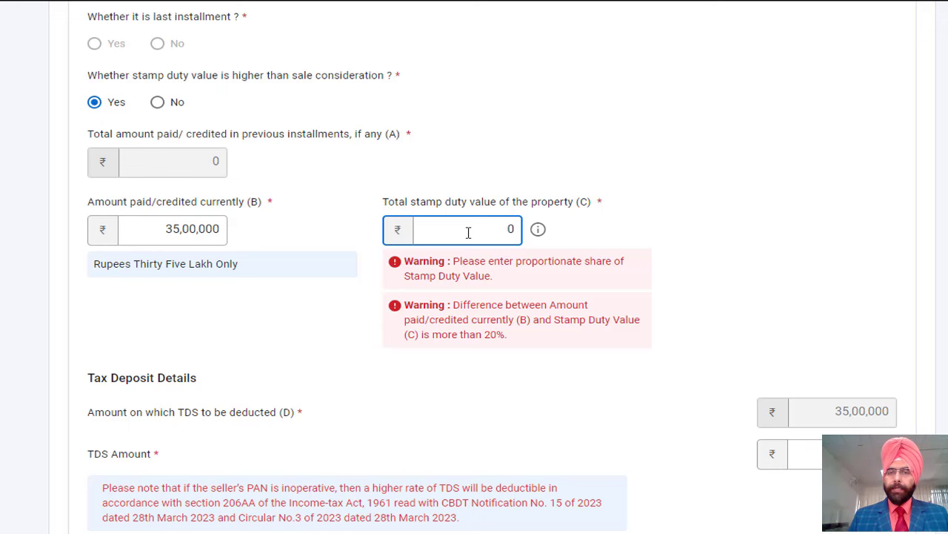
drag(474, 265, 489, 303)
click(482, 285)
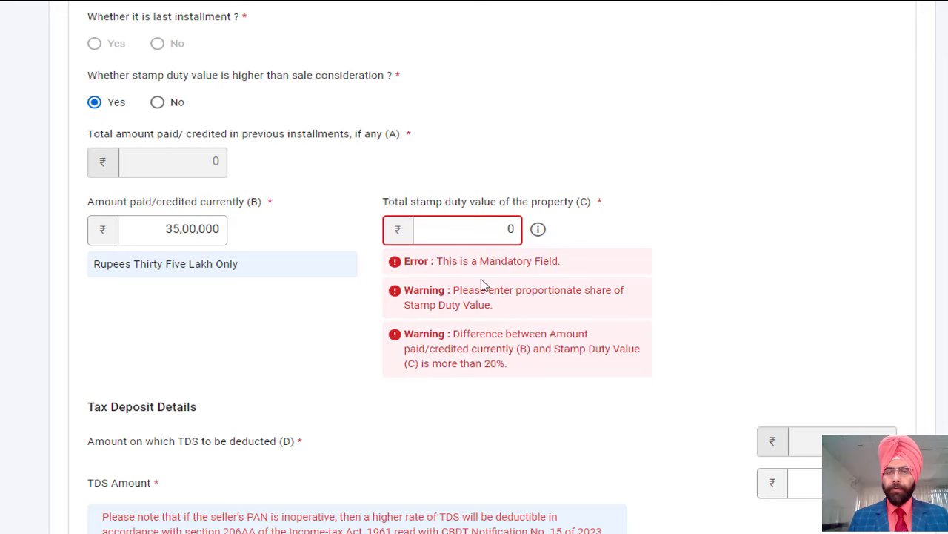
click(510, 229)
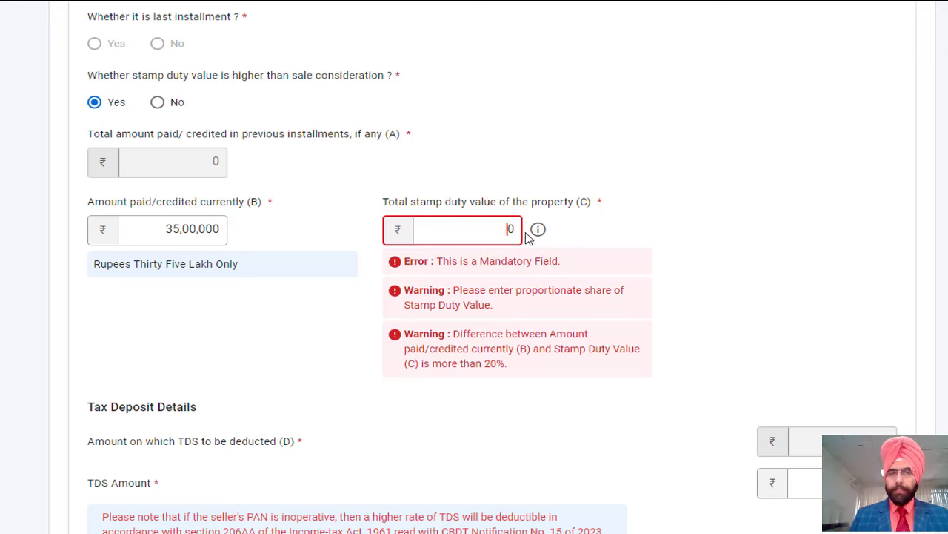
drag(502, 229, 528, 236)
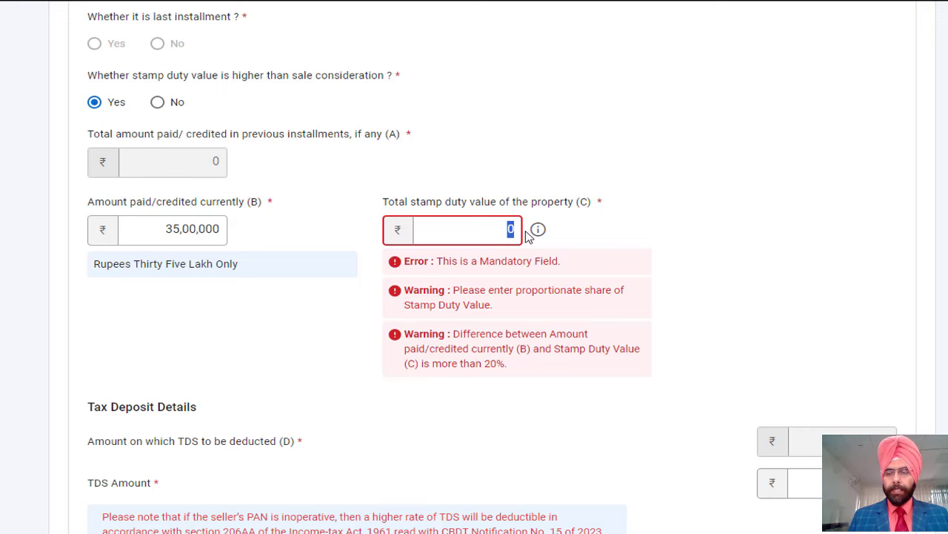
text(24)
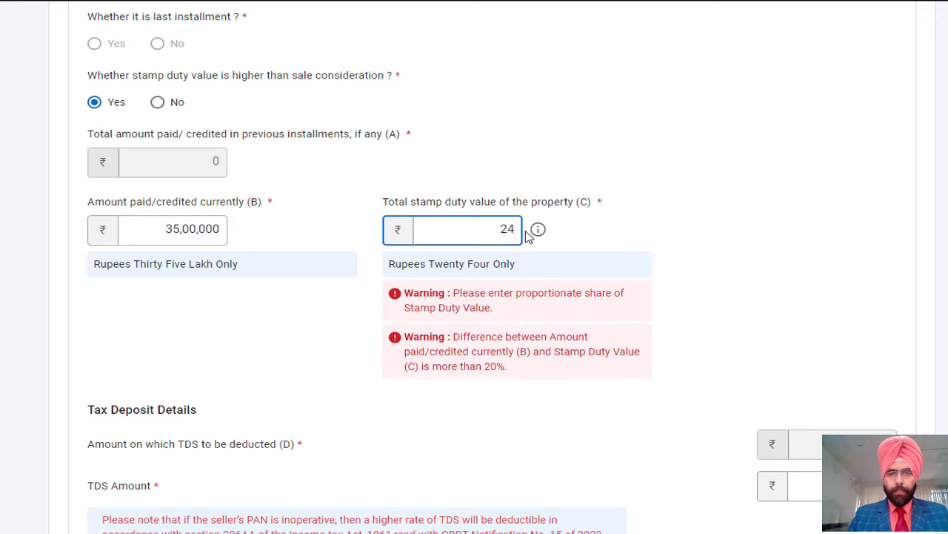
key(BackSpace)
key(BackSpace)
text(3400000)
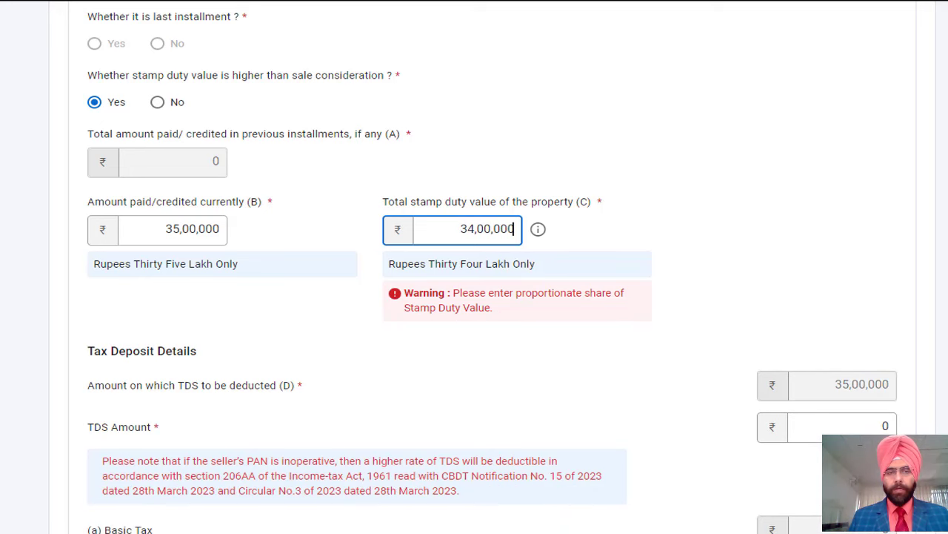
Step: Enter a TDS amount of 35000 in the Tax Deposit Details section
scroll(487, 254, down, 1)
scroll(474, 267, down, 3)
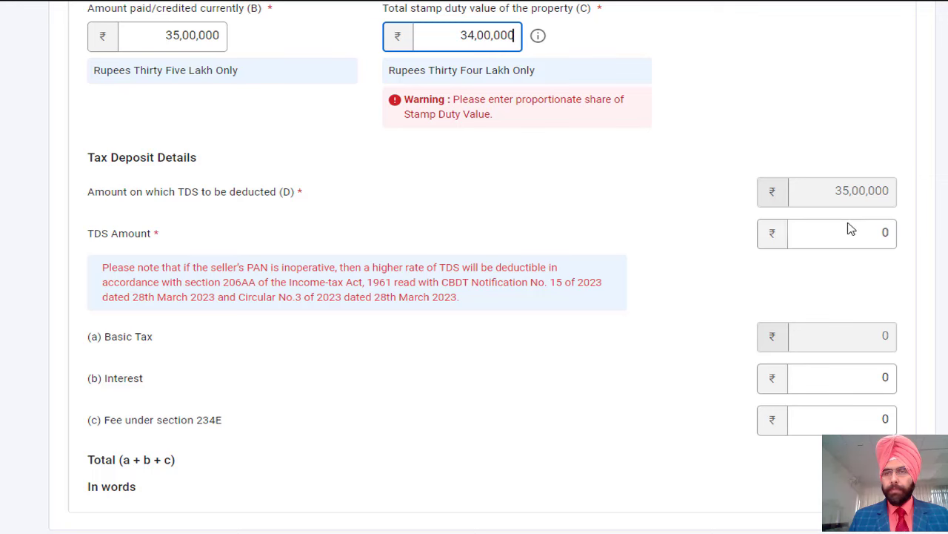
drag(843, 189, 864, 215)
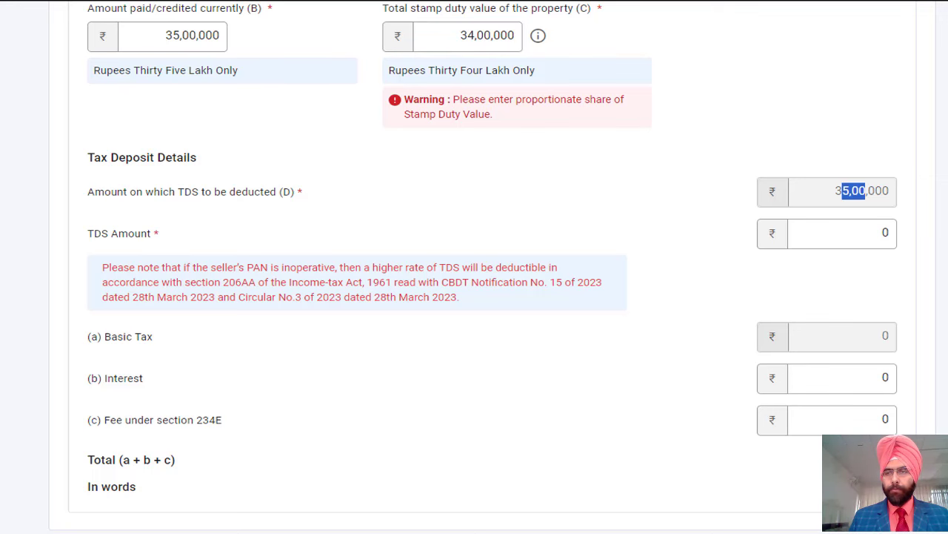
scroll(474, 267, up, 7)
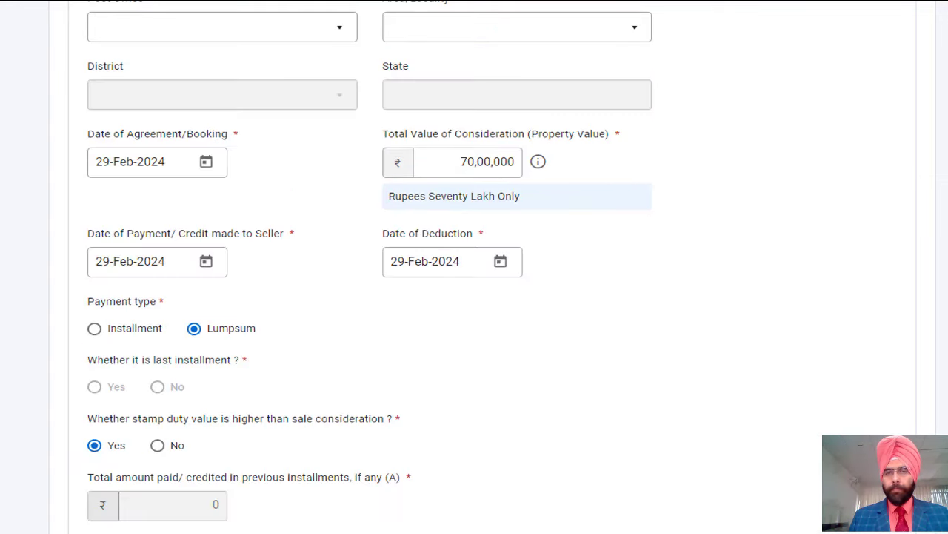
scroll(475, 266, down, 7)
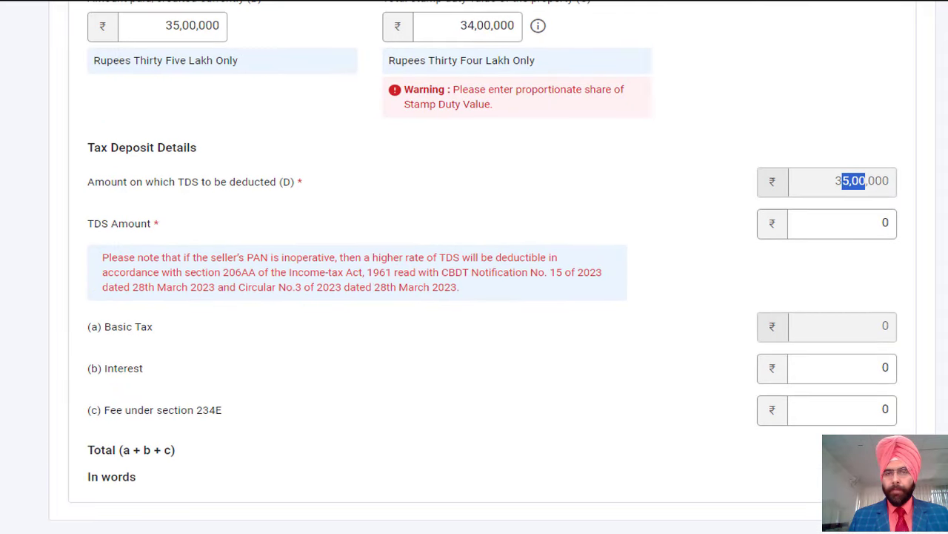
scroll(474, 267, down, 1)
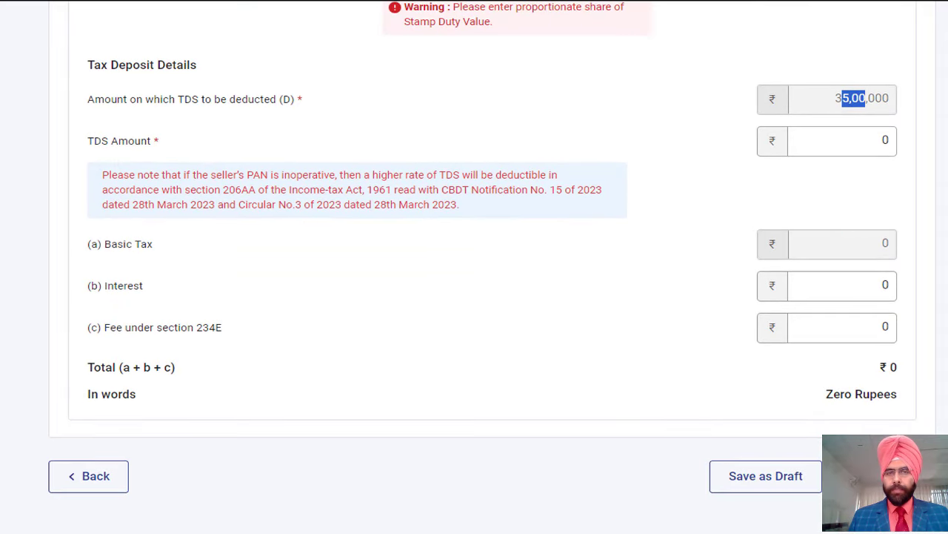
double_click(874, 141)
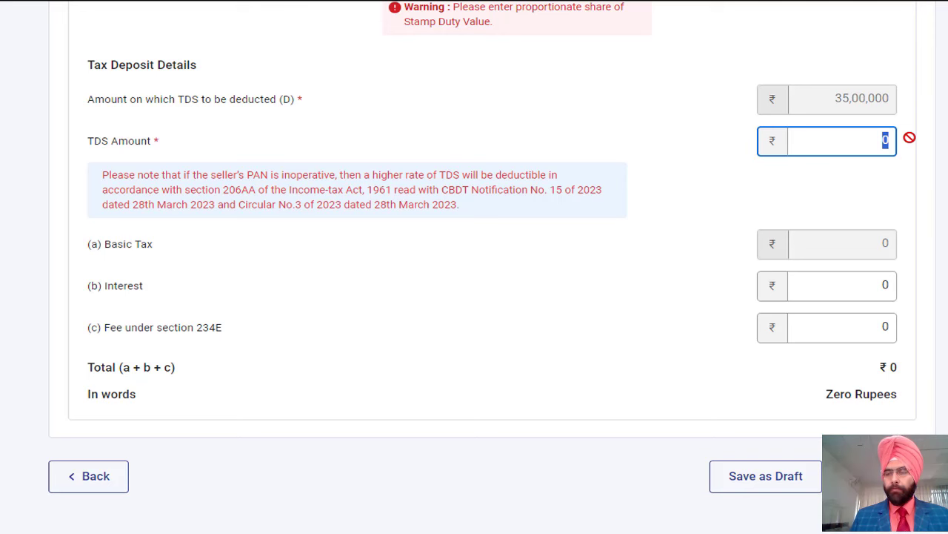
scroll(909, 138, down, 1)
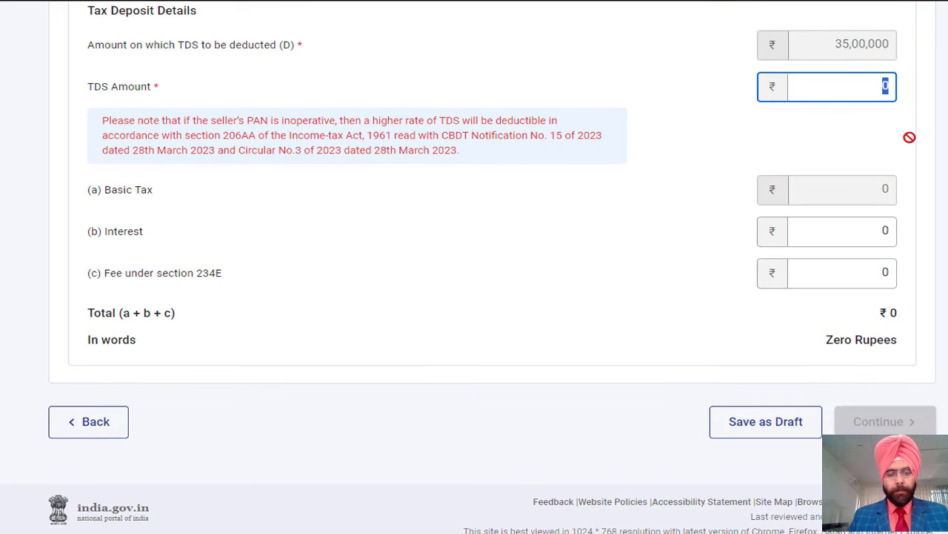
text(35000)
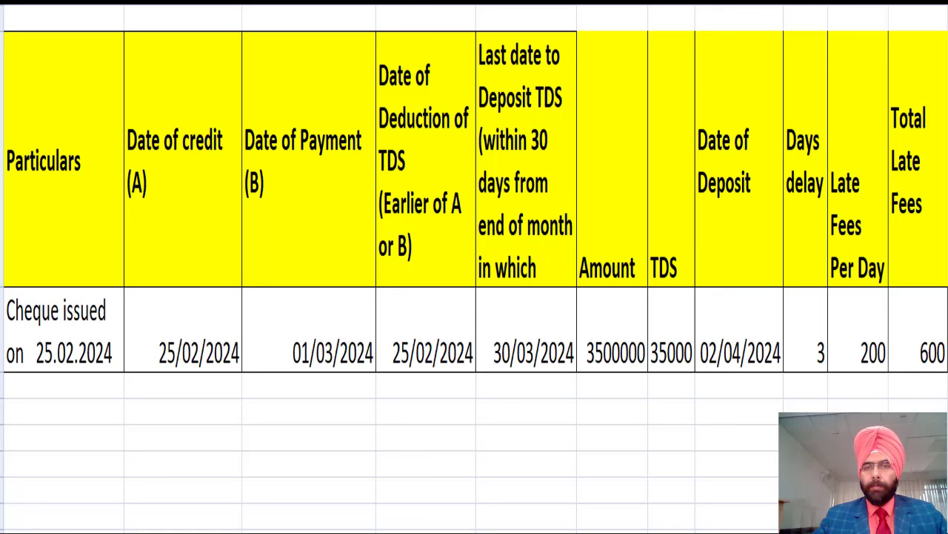
Step: Examine the cheque payment's deduction date, last deposit date, TDS amount, deposit date, days of delay and late-fee calculation in the worksheet
click(529, 339)
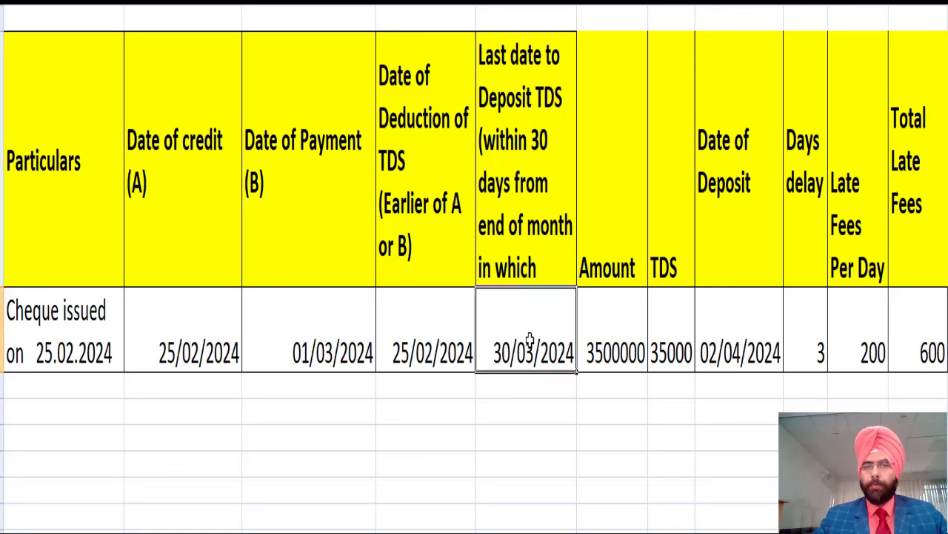
click(454, 354)
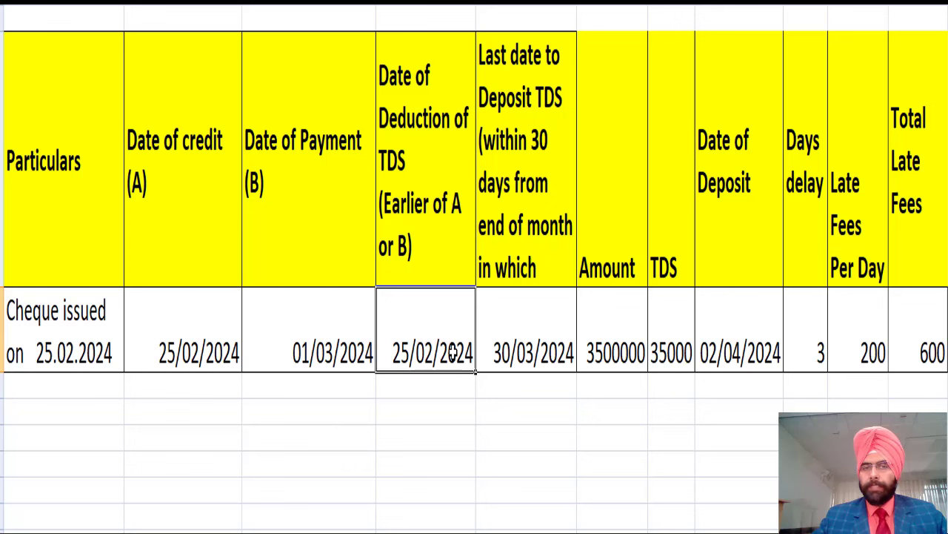
click(518, 349)
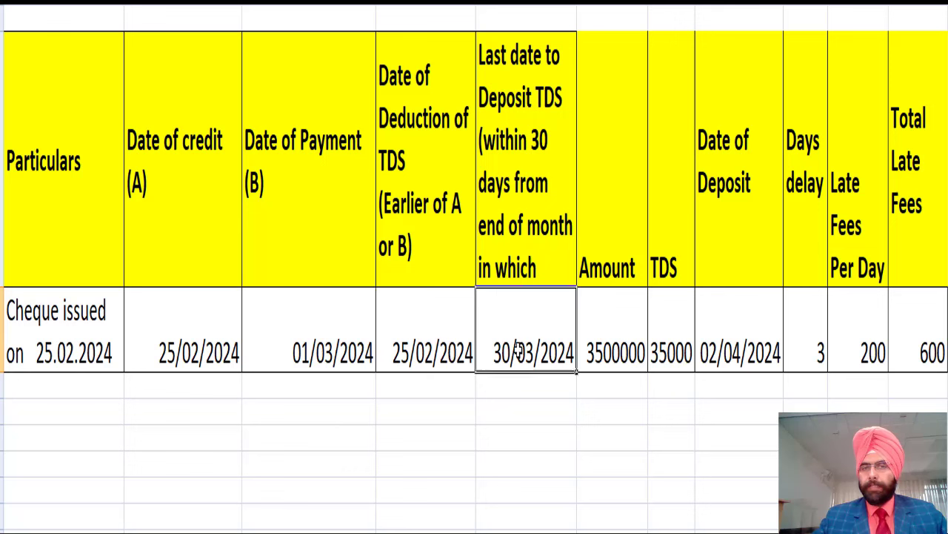
click(443, 338)
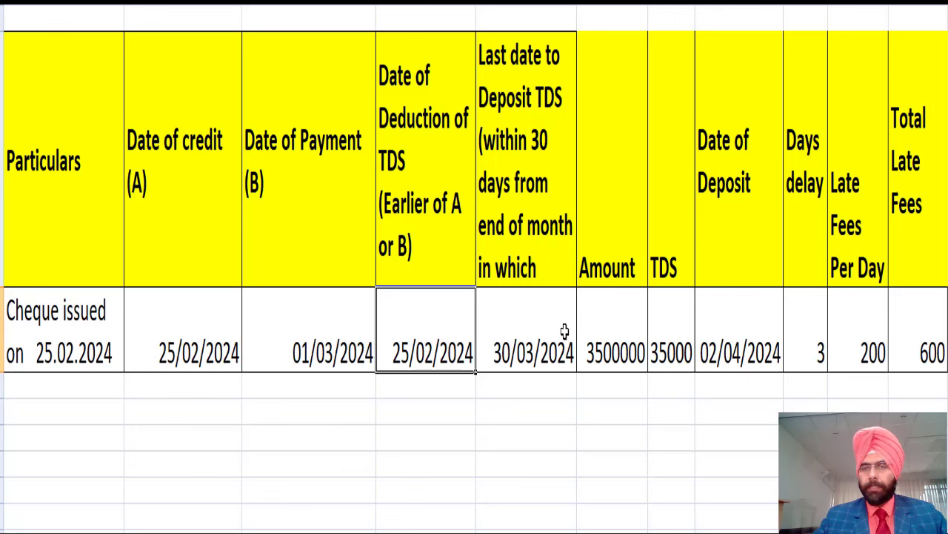
click(607, 328)
click(669, 343)
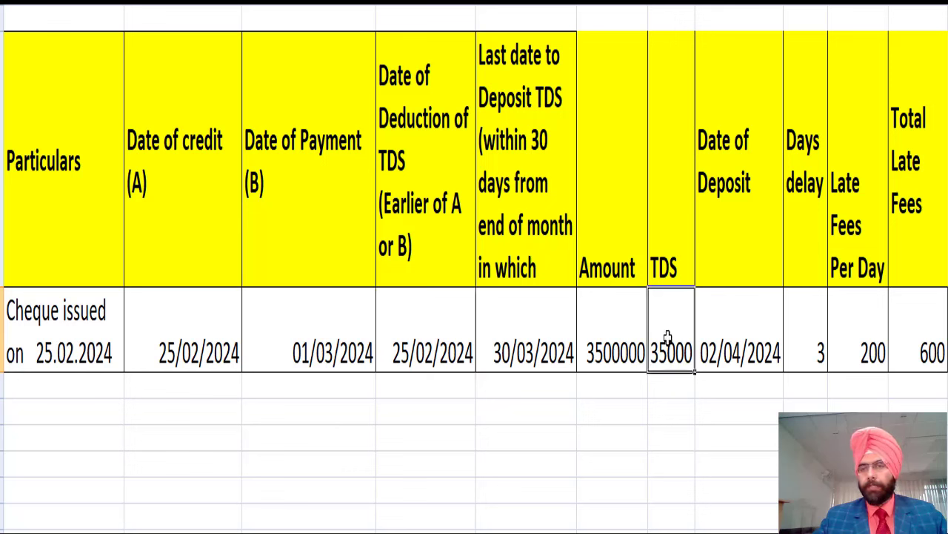
click(730, 317)
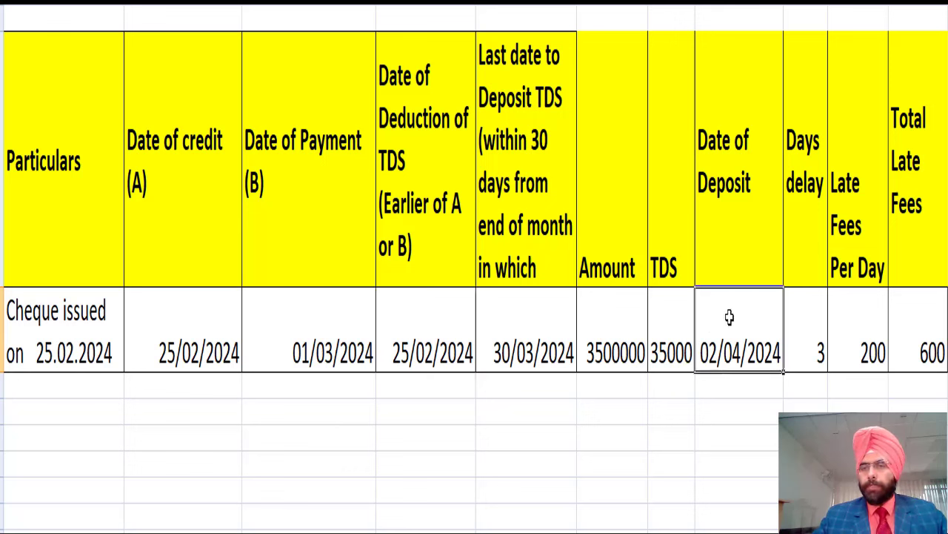
click(812, 340)
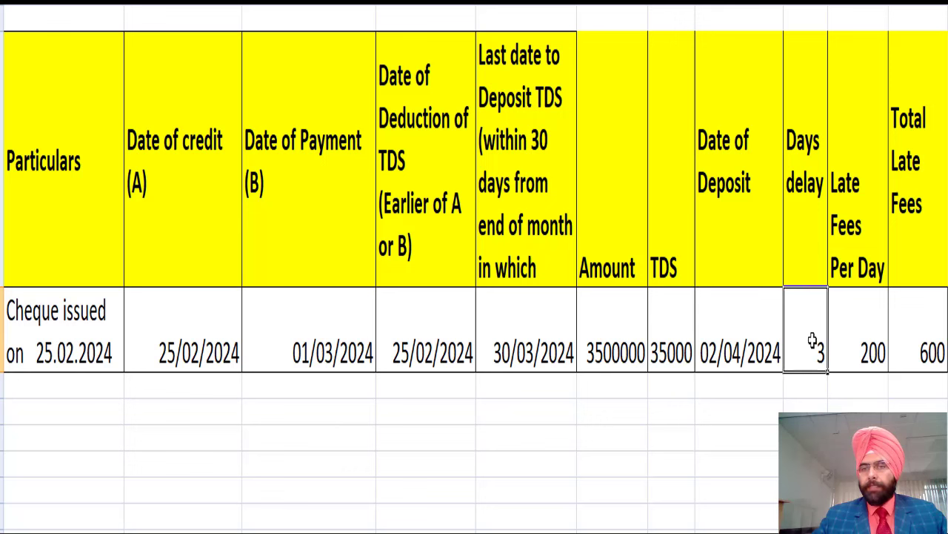
click(873, 346)
click(909, 353)
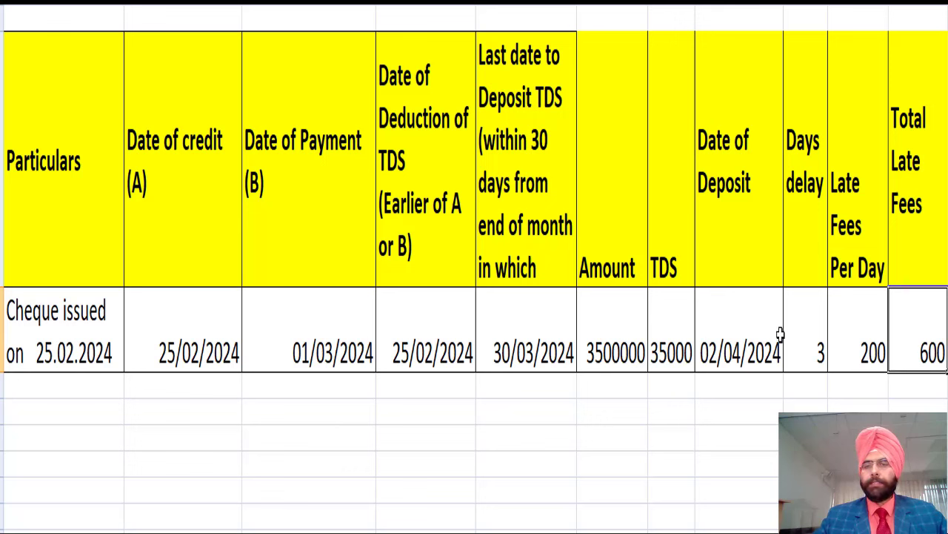
click(661, 339)
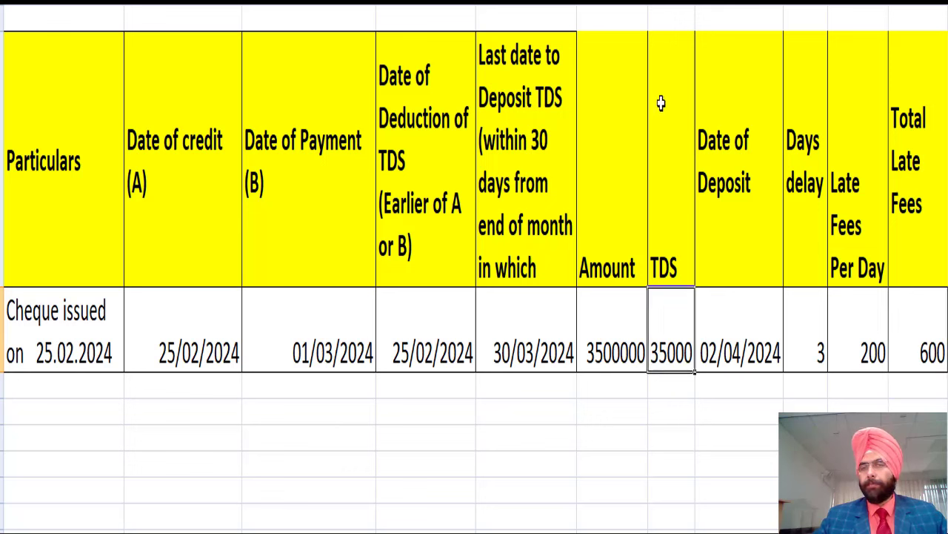
click(919, 336)
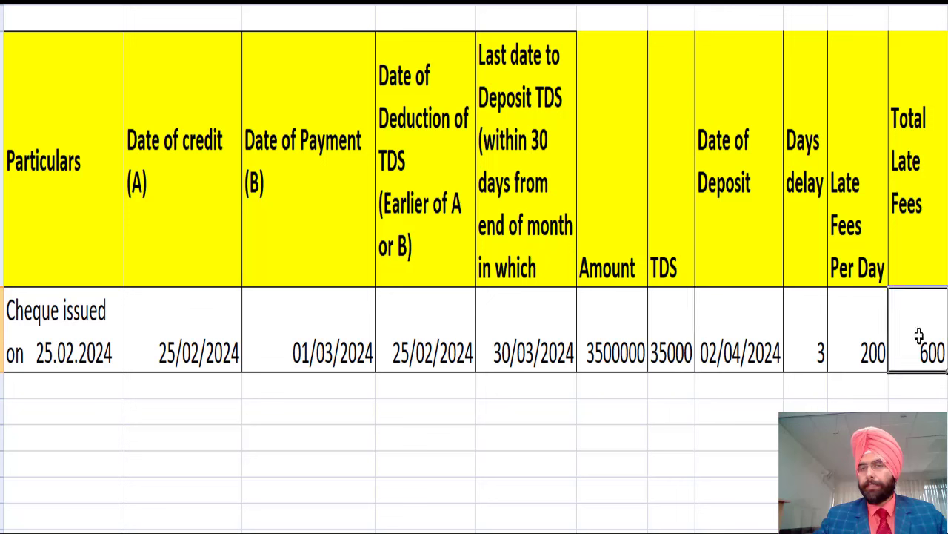
click(667, 338)
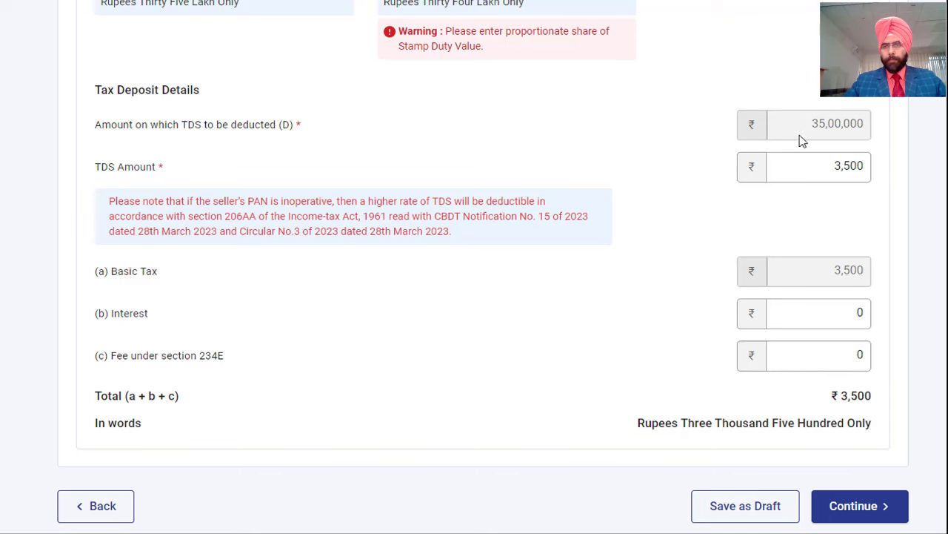
Step: Accept the tax deposit details and continue to the payment mode selection
click(845, 516)
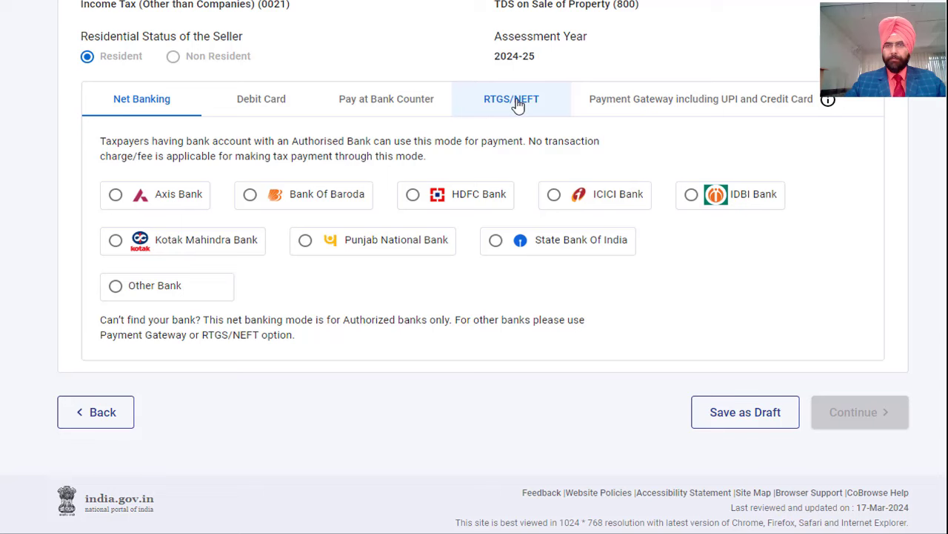
click(623, 116)
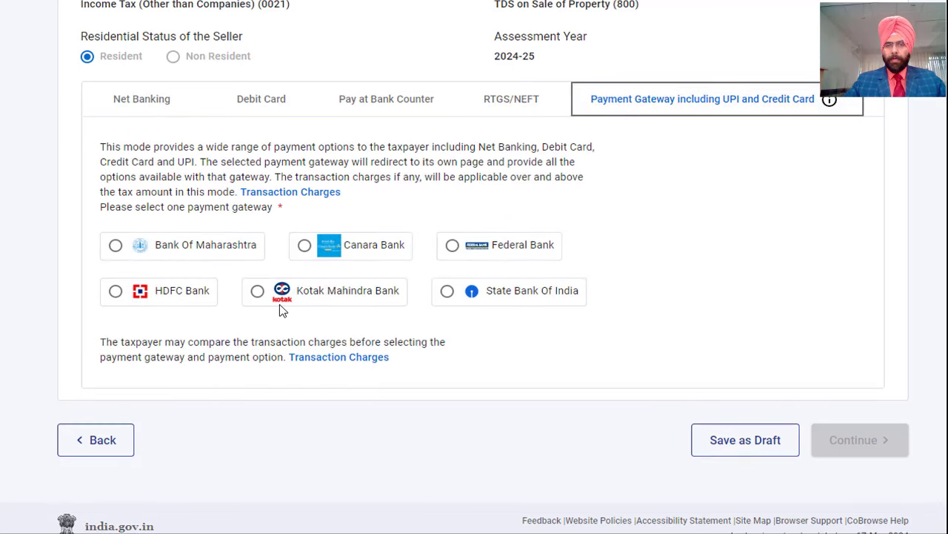
click(113, 300)
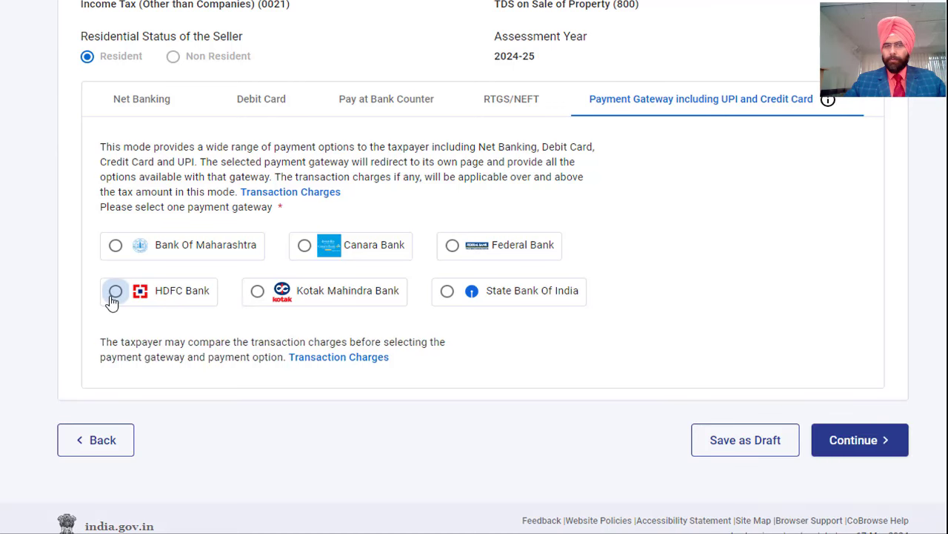
click(124, 109)
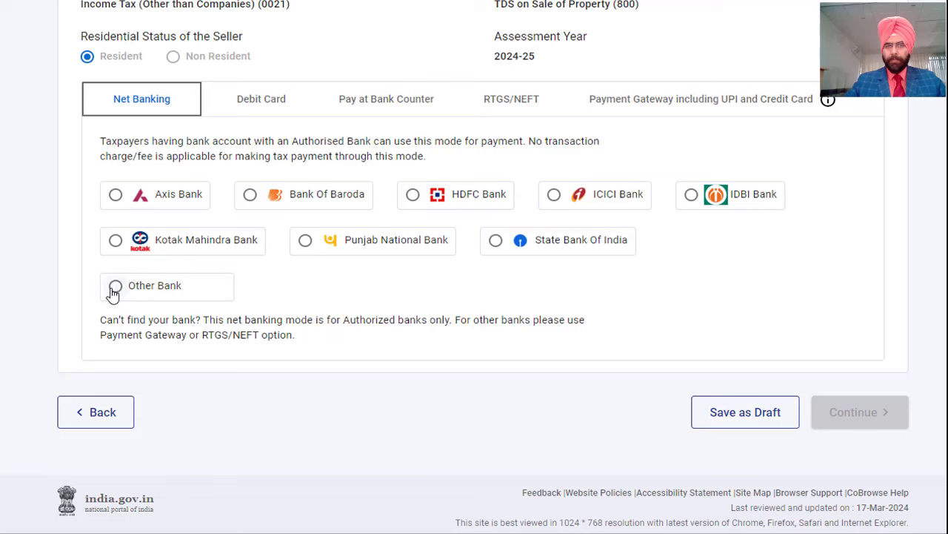
click(493, 243)
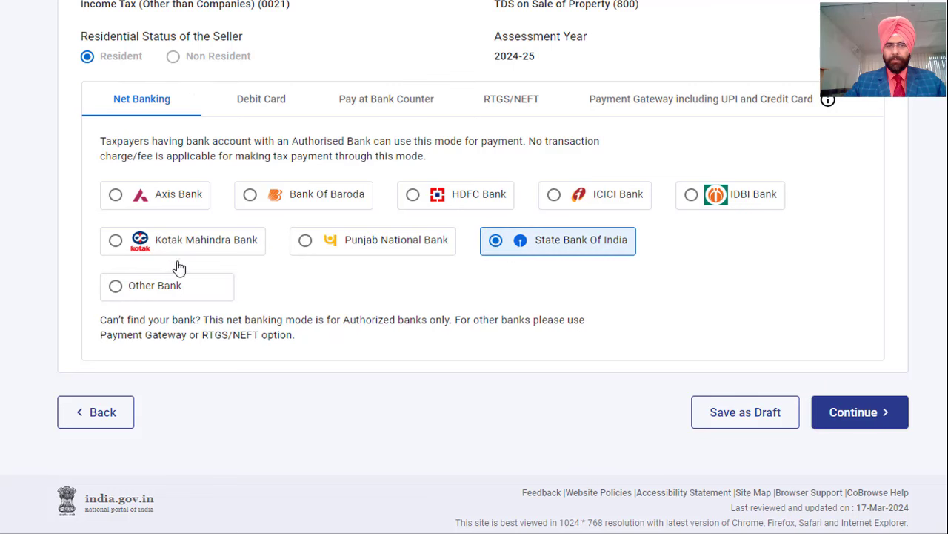
Step: Choose Other Bank for net banking, select Bank Of India, and continue to the payment summary
click(117, 287)
click(197, 358)
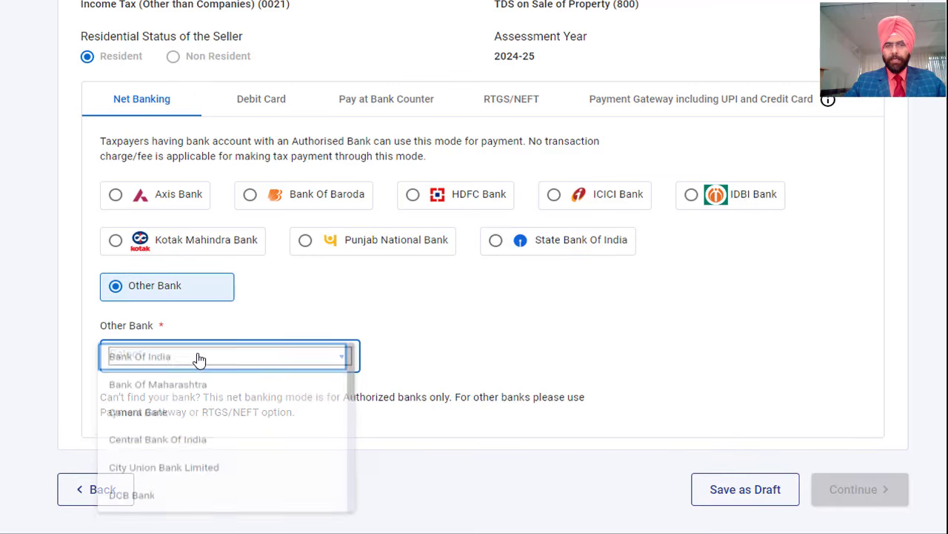
click(198, 359)
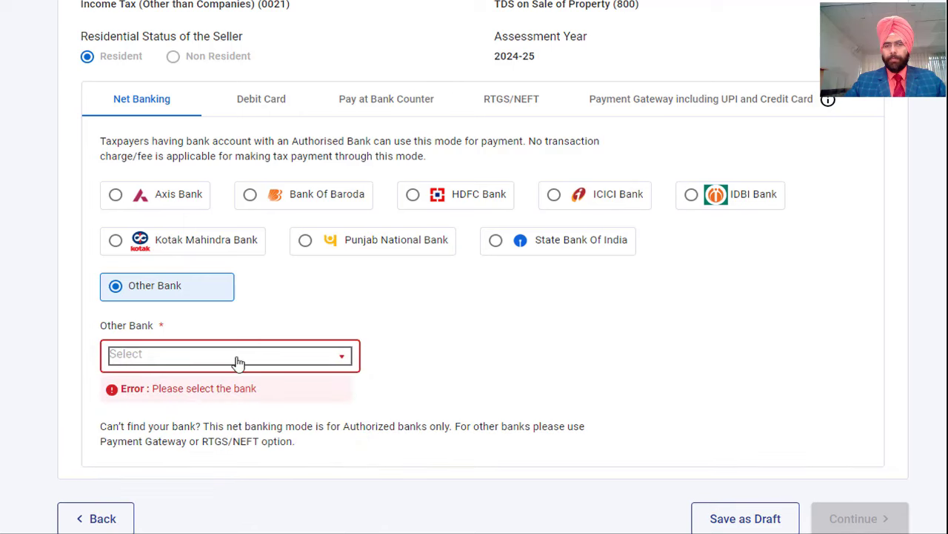
click(204, 363)
click(175, 363)
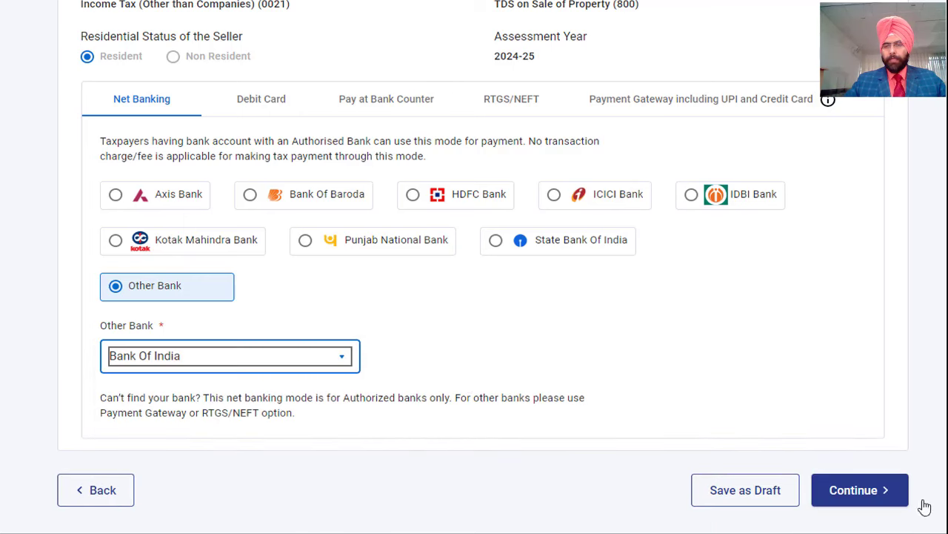
click(859, 489)
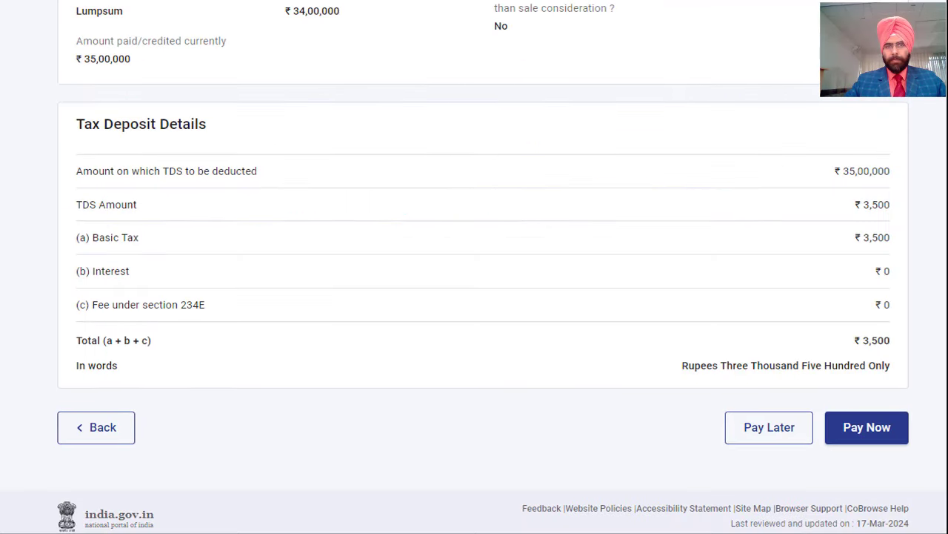
scroll(474, 267, down, 1)
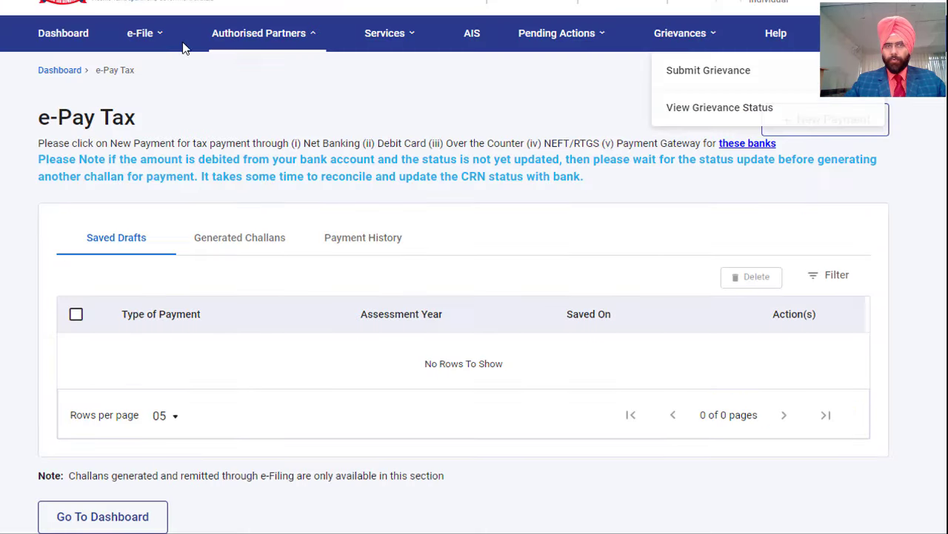
Step: View the generated challans on the e-Pay Tax page and show the available actions for the TDS on Sale of Property challan
mouse_move(143, 32)
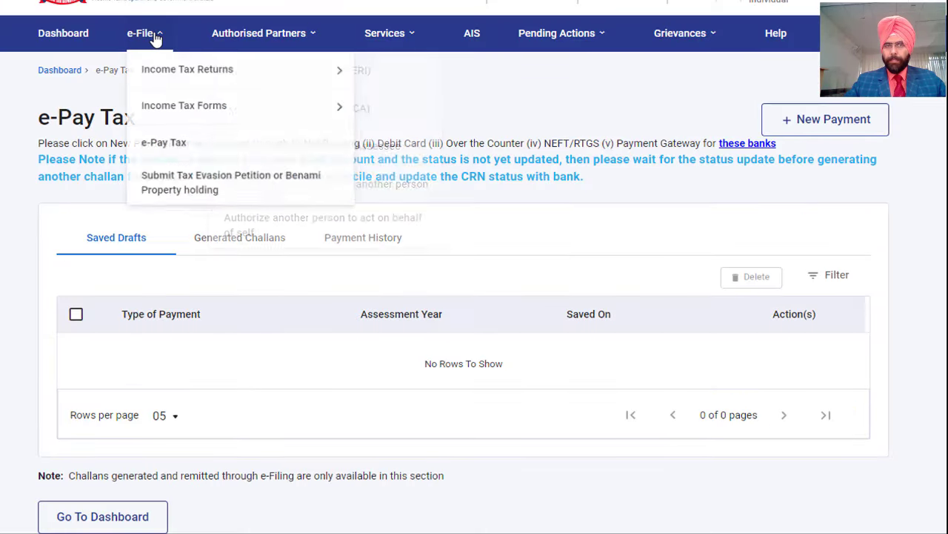
click(241, 251)
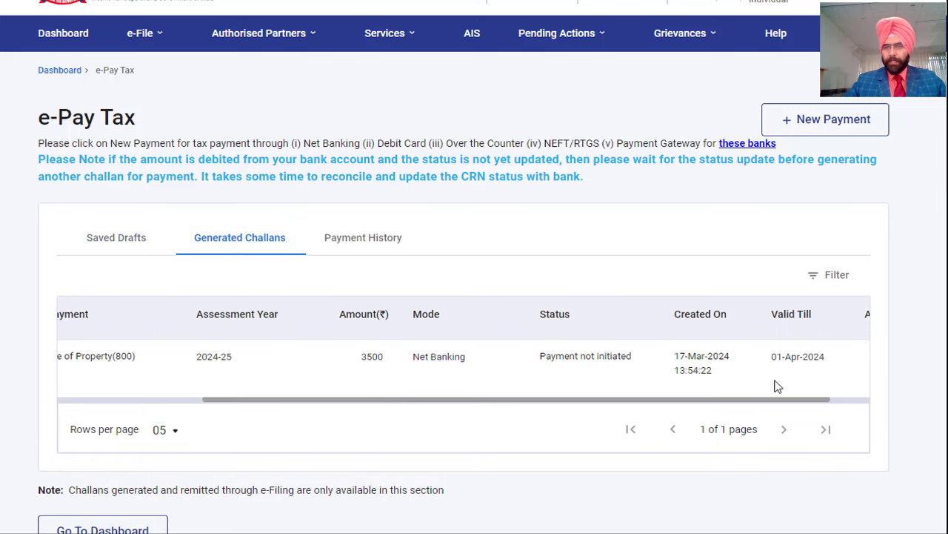
scroll(774, 402, right, 2)
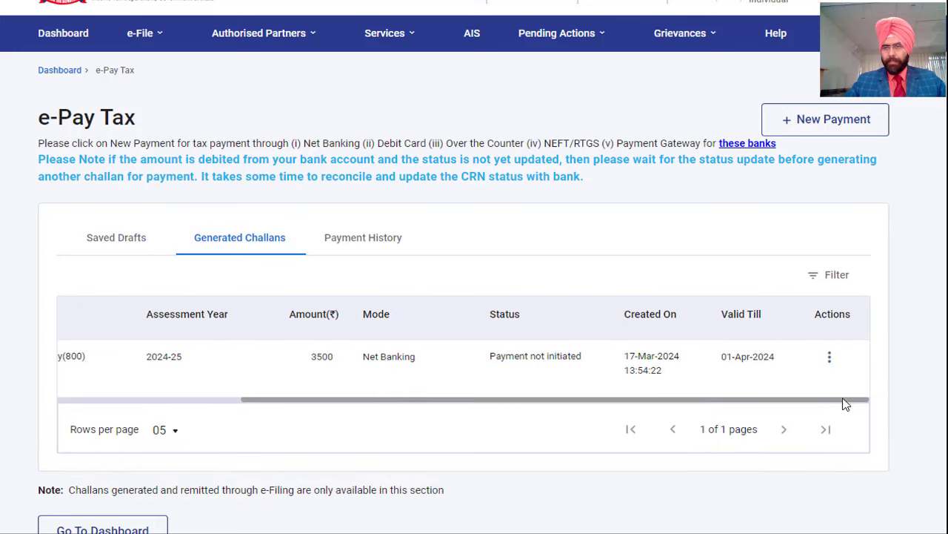
click(828, 357)
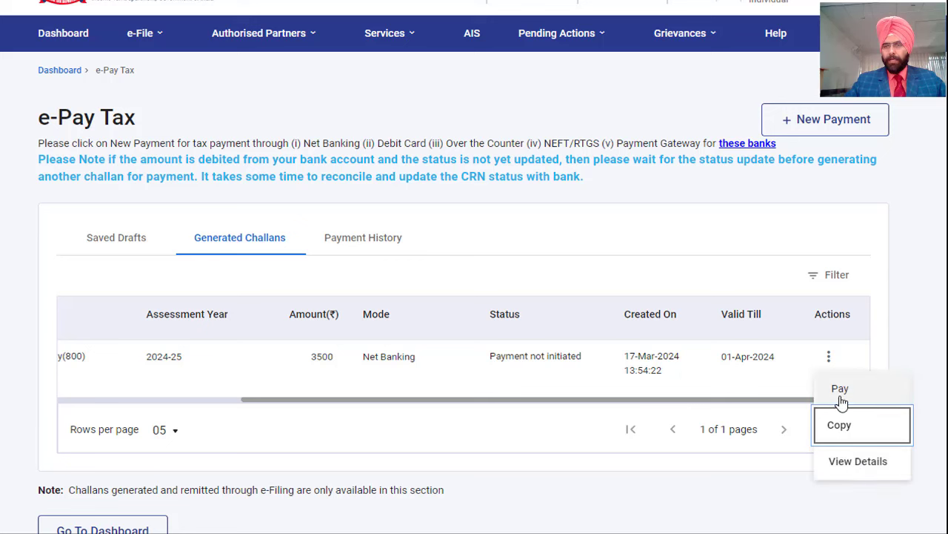
Step: View the payment history and open the available actions for the TDS on Sale of Property payment of 20-Dec-2023
click(363, 239)
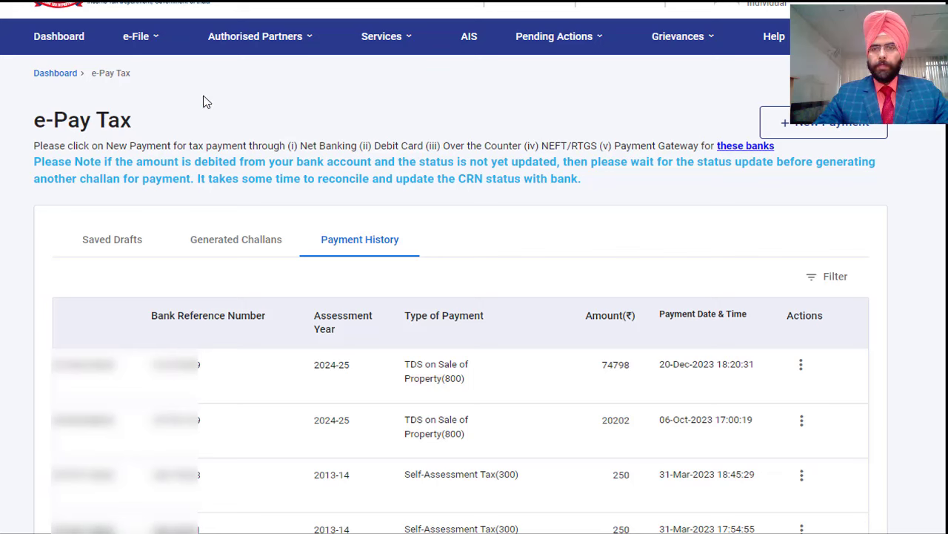
click(153, 39)
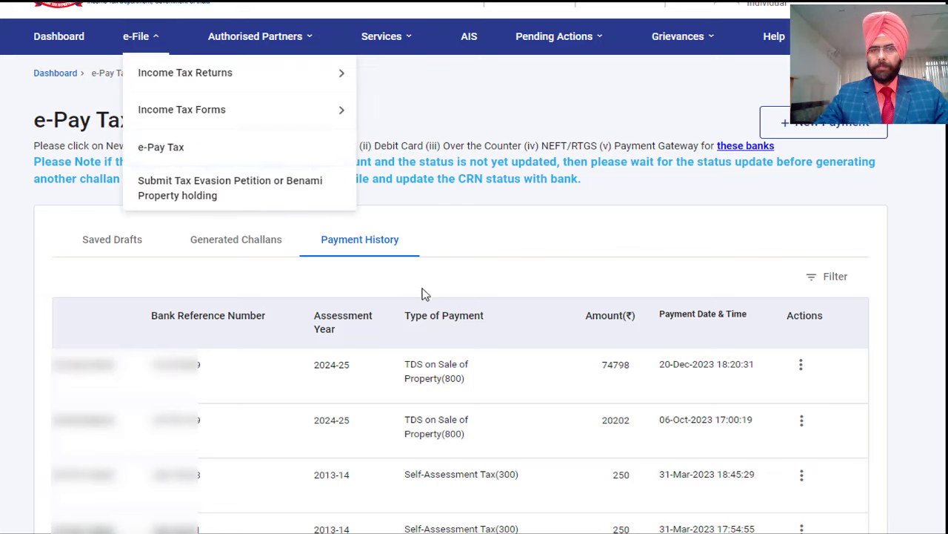
click(356, 259)
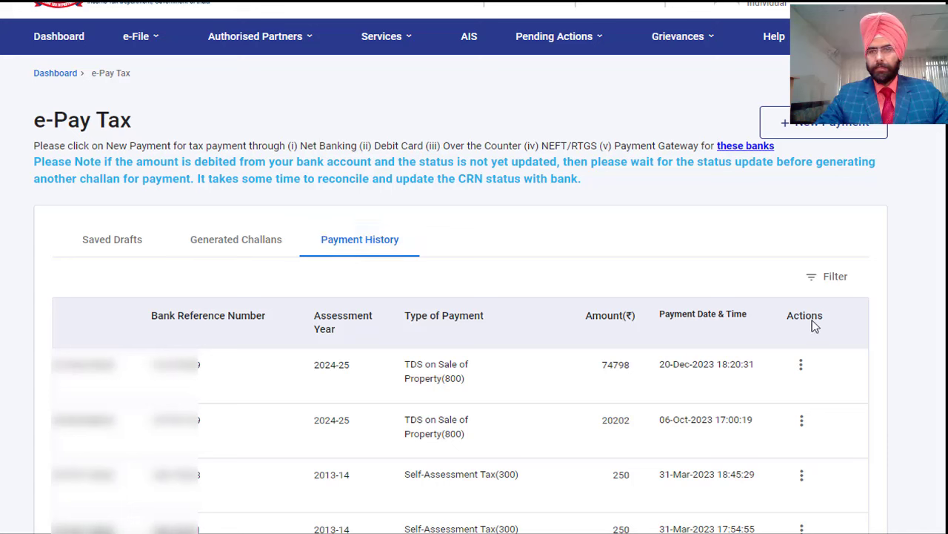
click(801, 365)
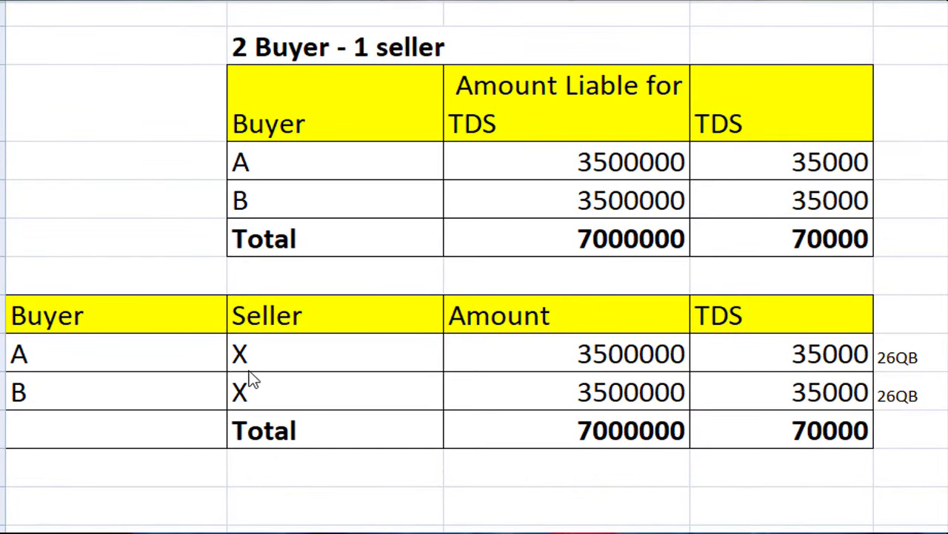
Step: Examine each buyer's amount liable for TDS, TDS share and 26QB entries in the 2 Buyer - 1 seller example
click(585, 234)
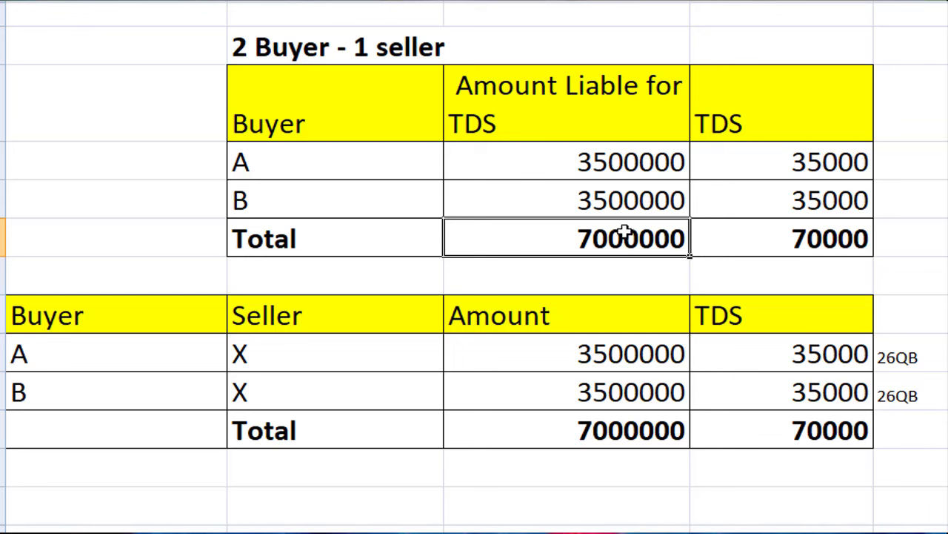
click(608, 164)
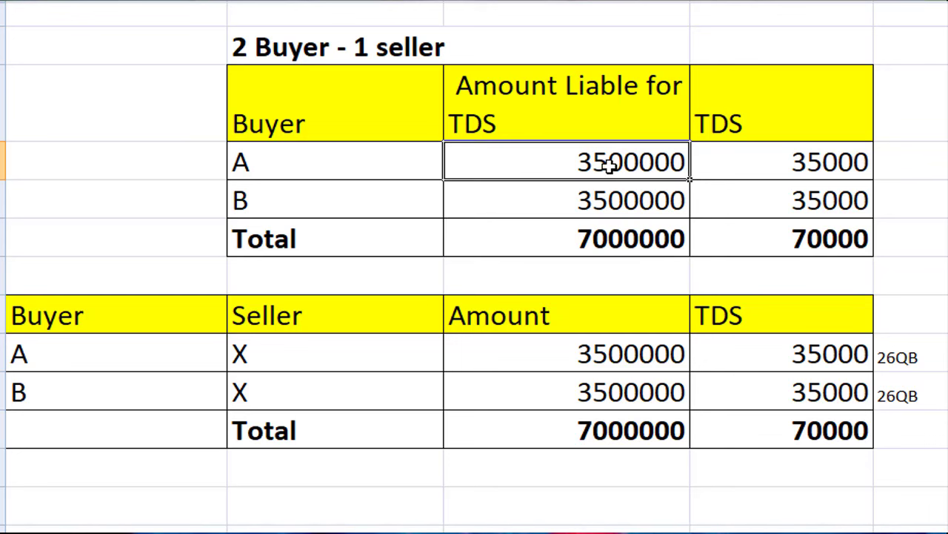
click(614, 198)
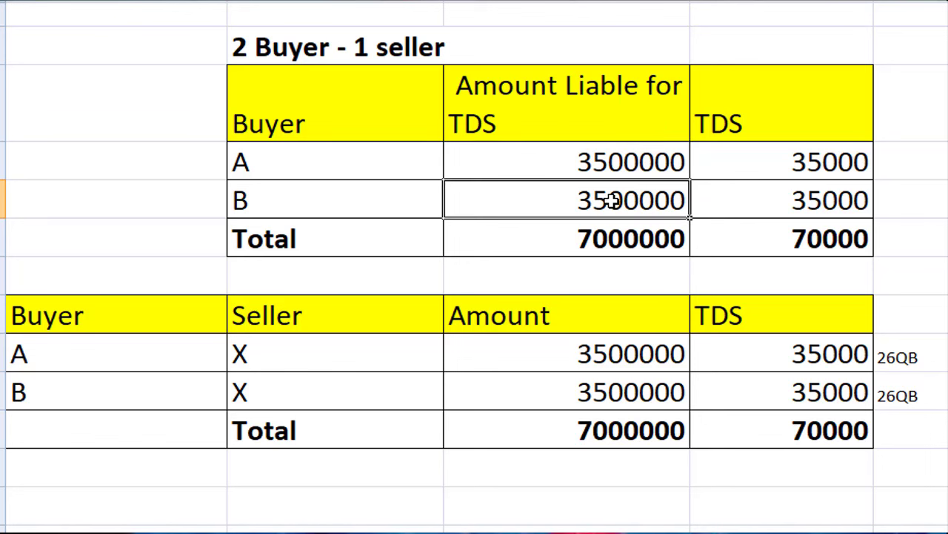
click(776, 169)
click(778, 196)
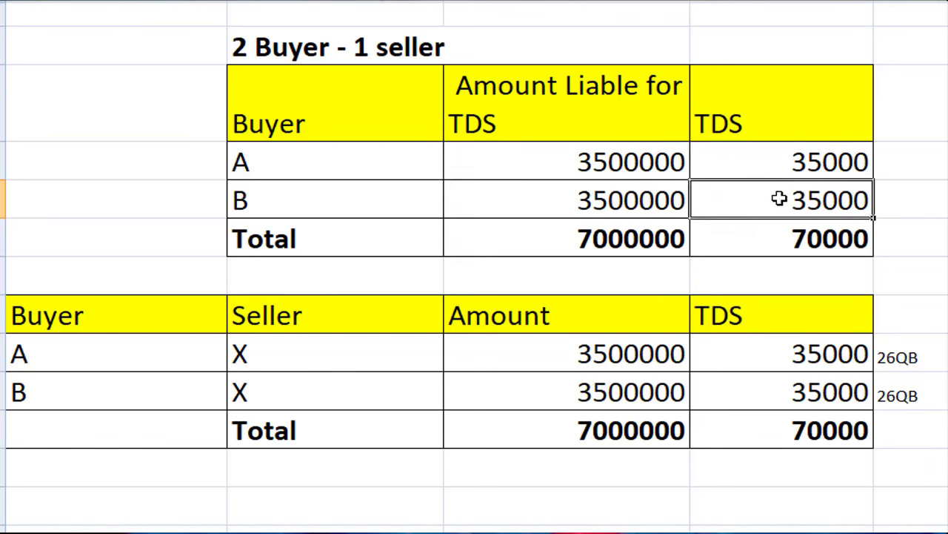
click(573, 359)
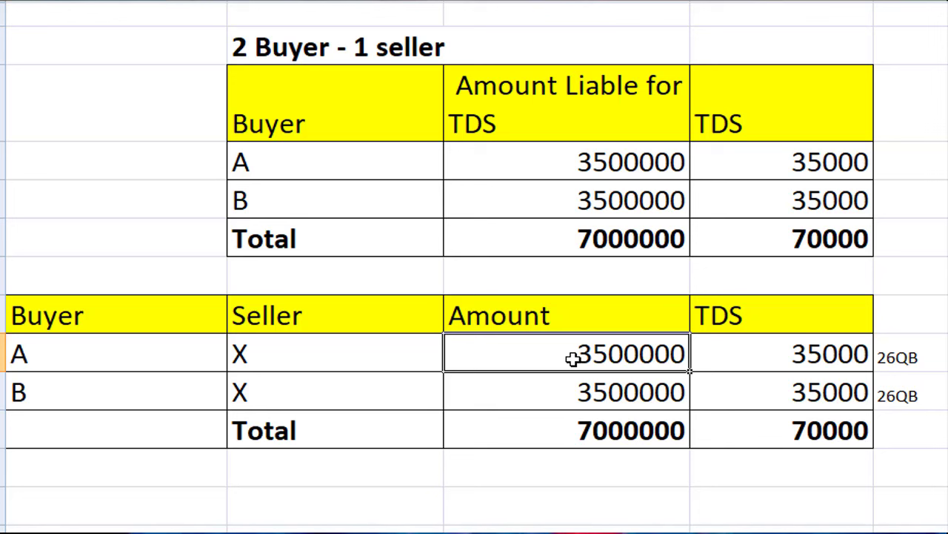
click(593, 412)
click(582, 400)
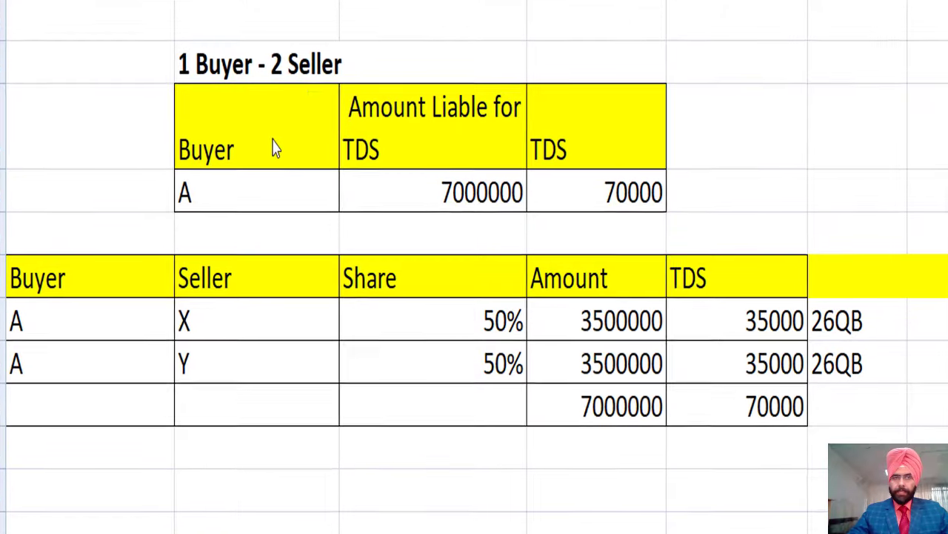
Step: Examine buyer A's total liable amount and TDS, and the amount for seller X, in the 1 Buyer - 2 Seller example
click(440, 199)
click(614, 195)
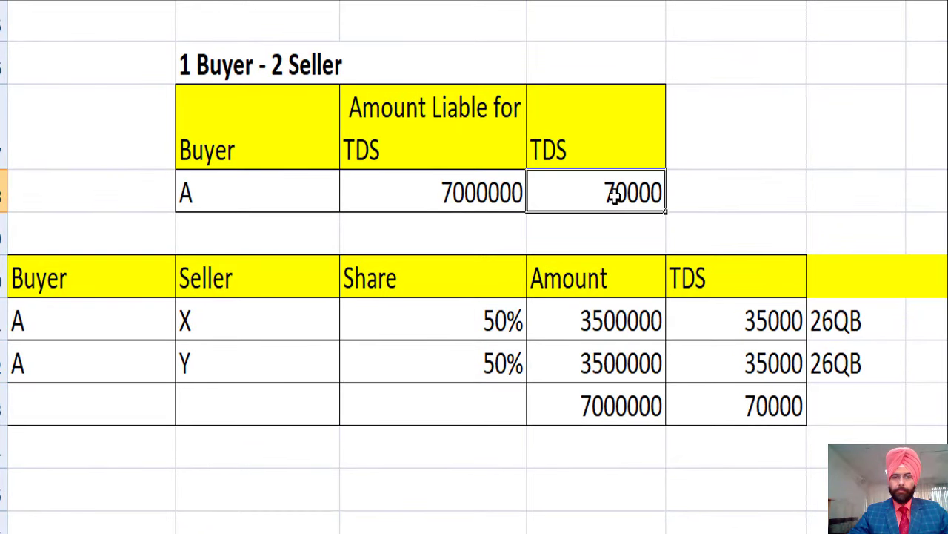
click(39, 329)
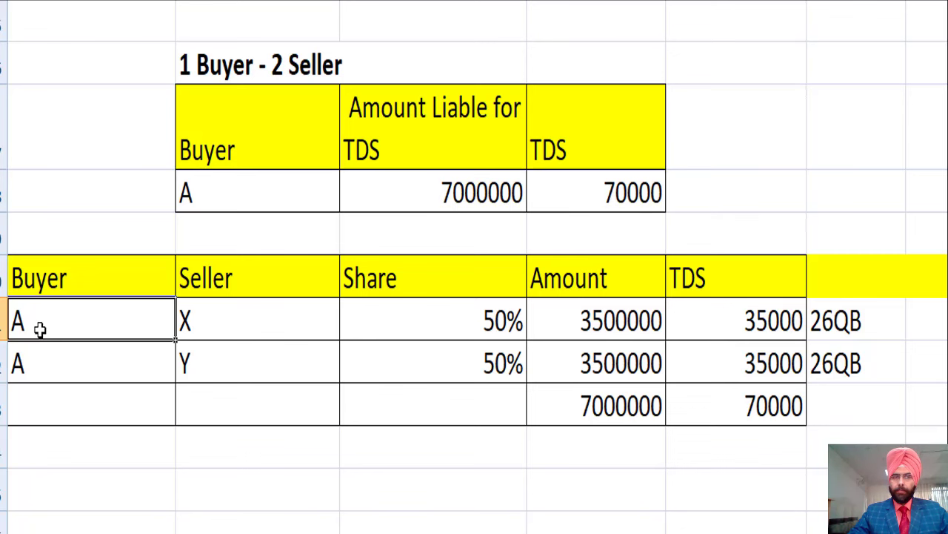
click(204, 323)
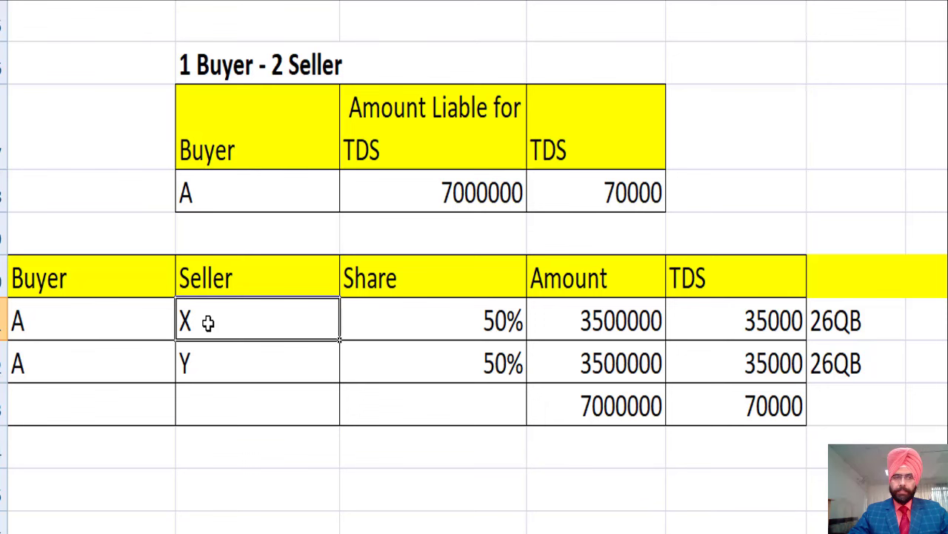
click(579, 324)
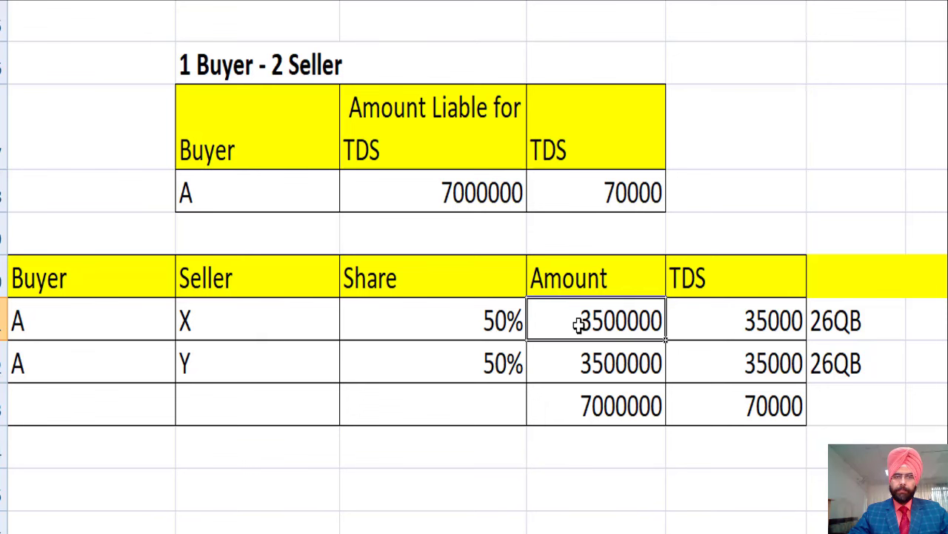